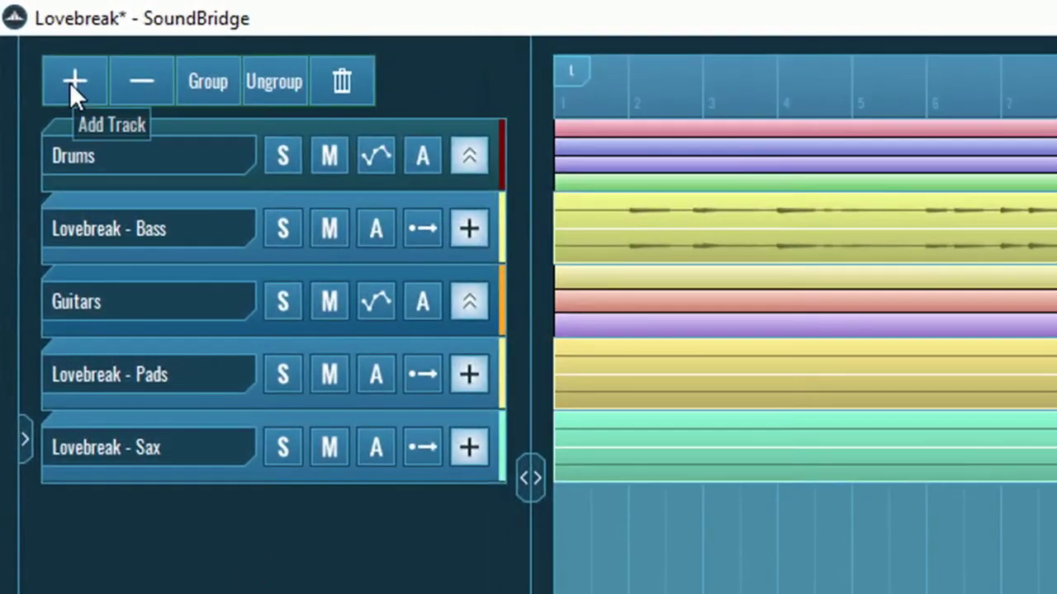
Create a Return-type track called 'Reverb Bus' in the Lovebreak project, placed above Master.
left_click(69, 83)
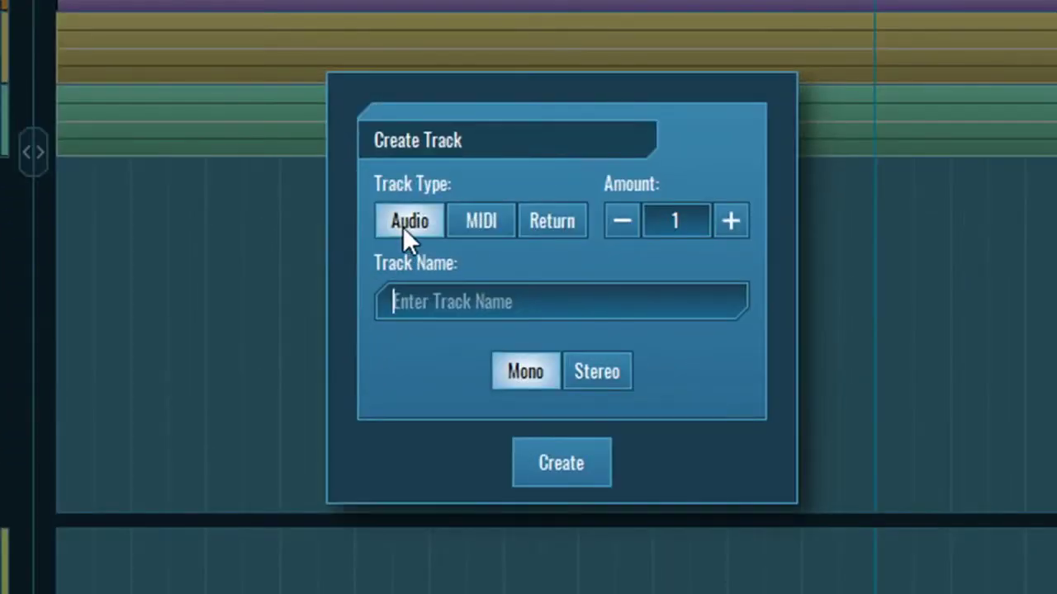
left_click(554, 219)
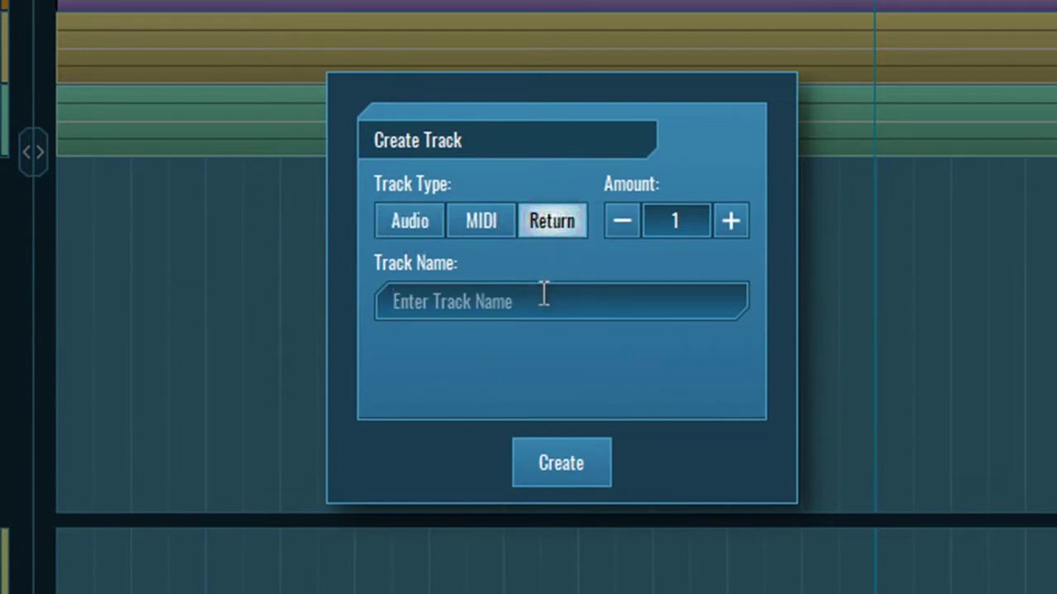
type("Reve")
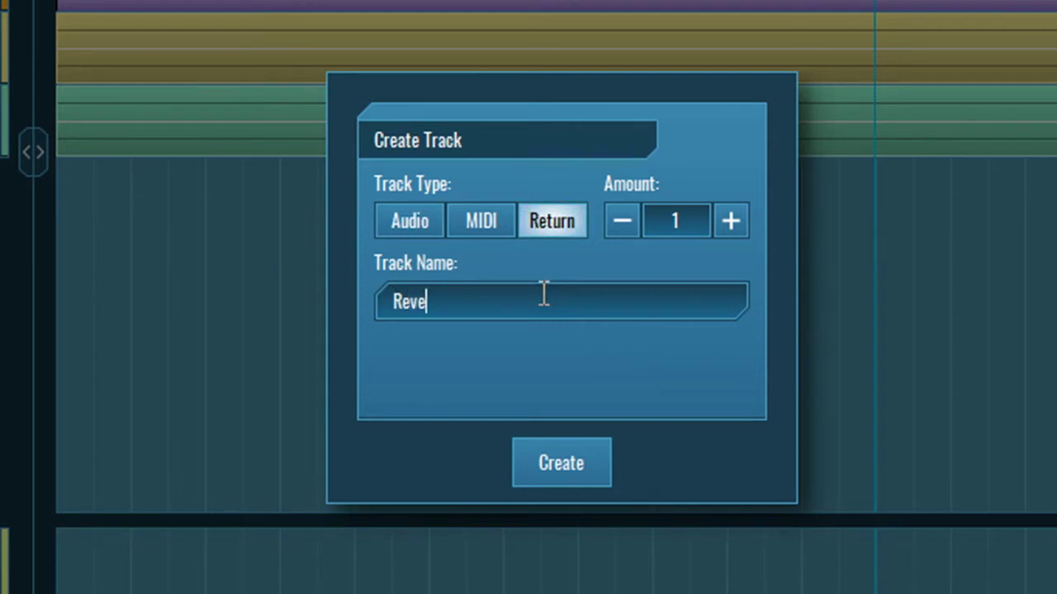
type("rb Bus")
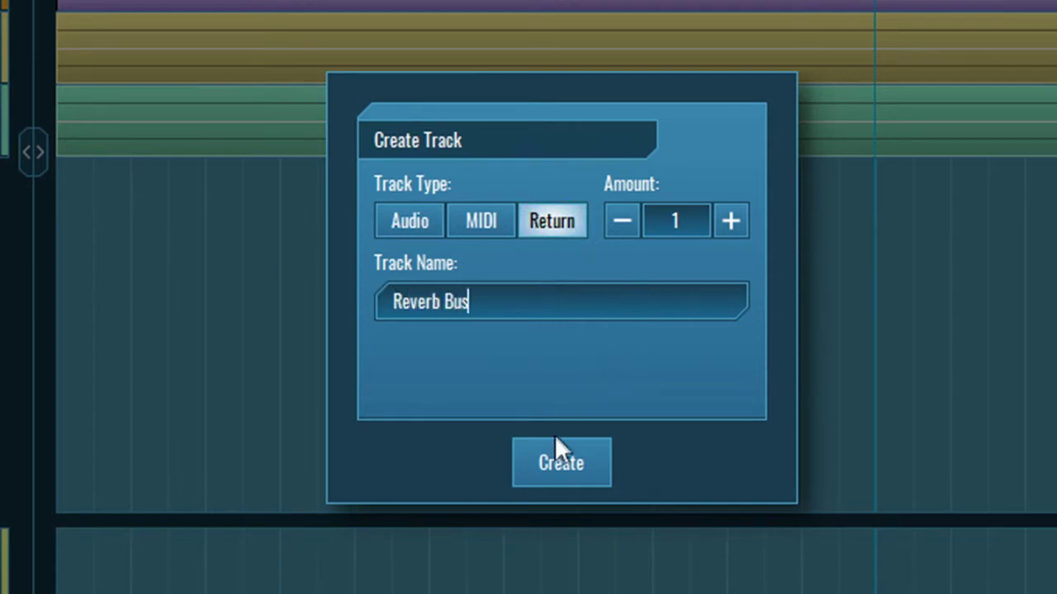
left_click(556, 459)
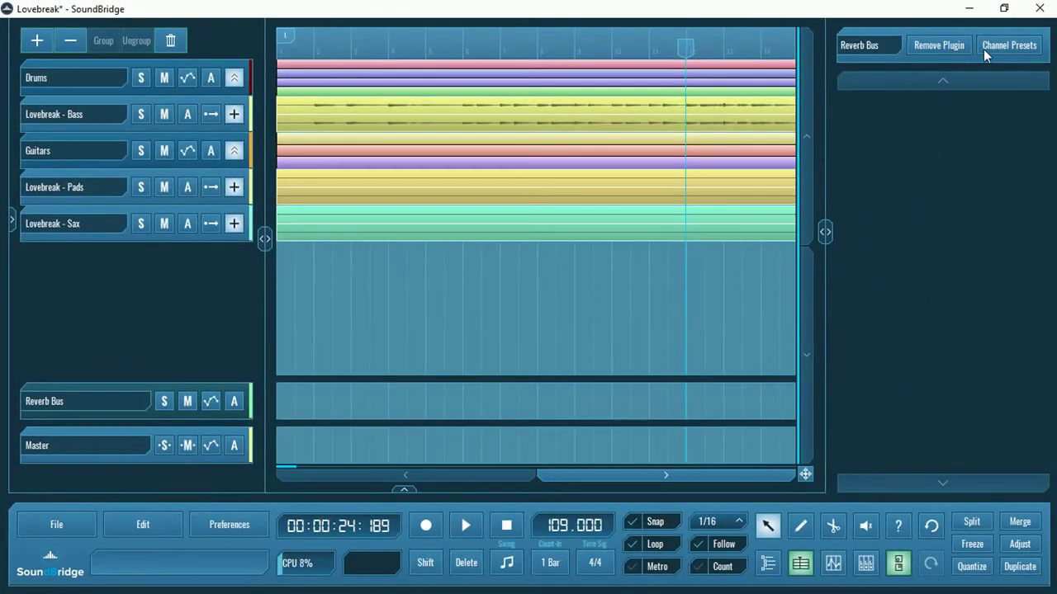
Save the project, drop the Reverb effect onto the Reverb Bus, and open its settings window.
key("ctrl+s")
left_click(768, 565)
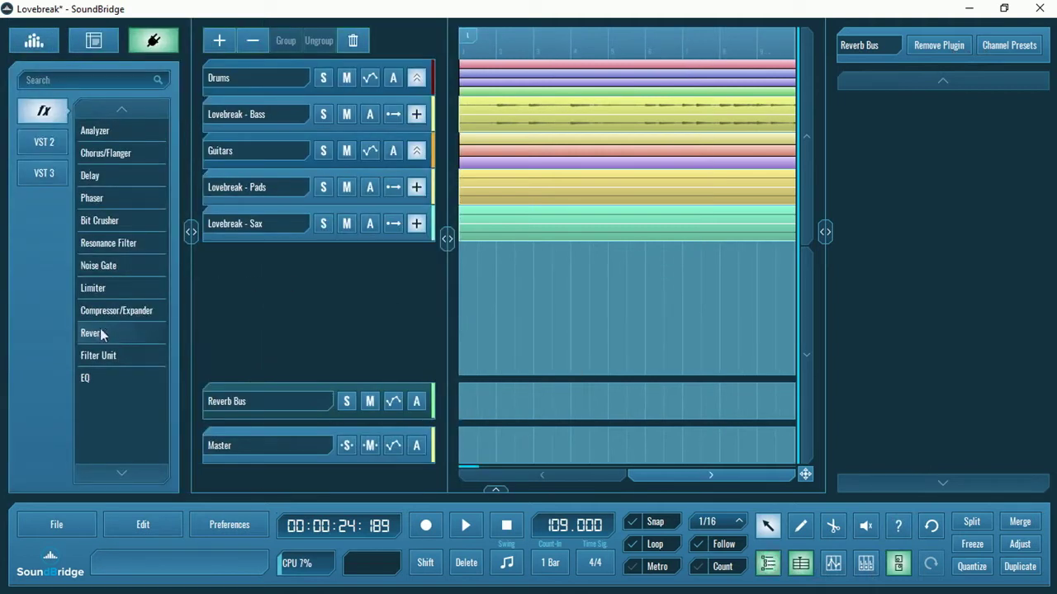
left_click_drag(93, 335, 925, 190)
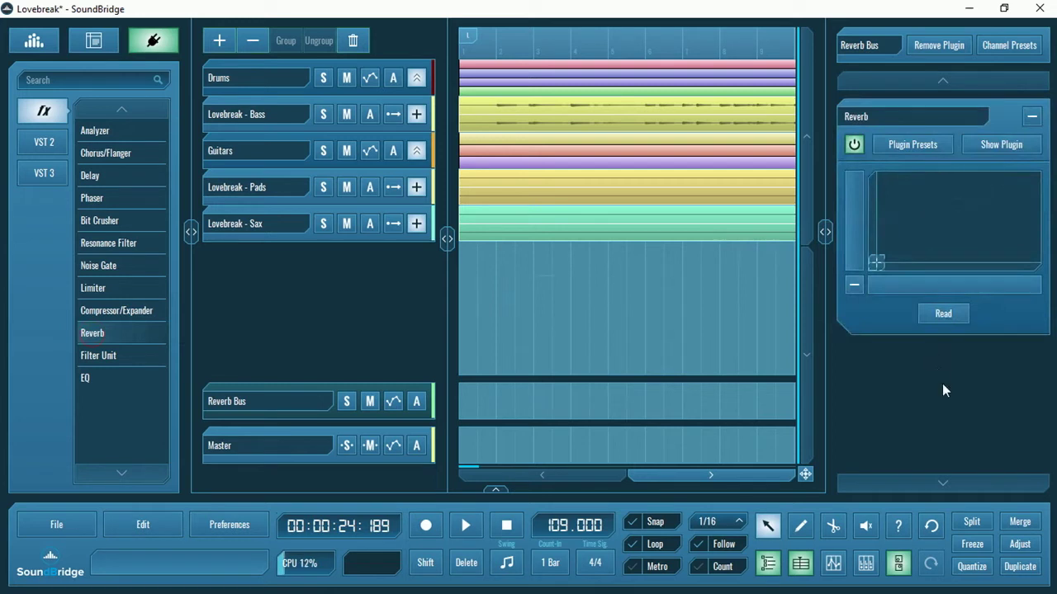
left_click(1009, 146)
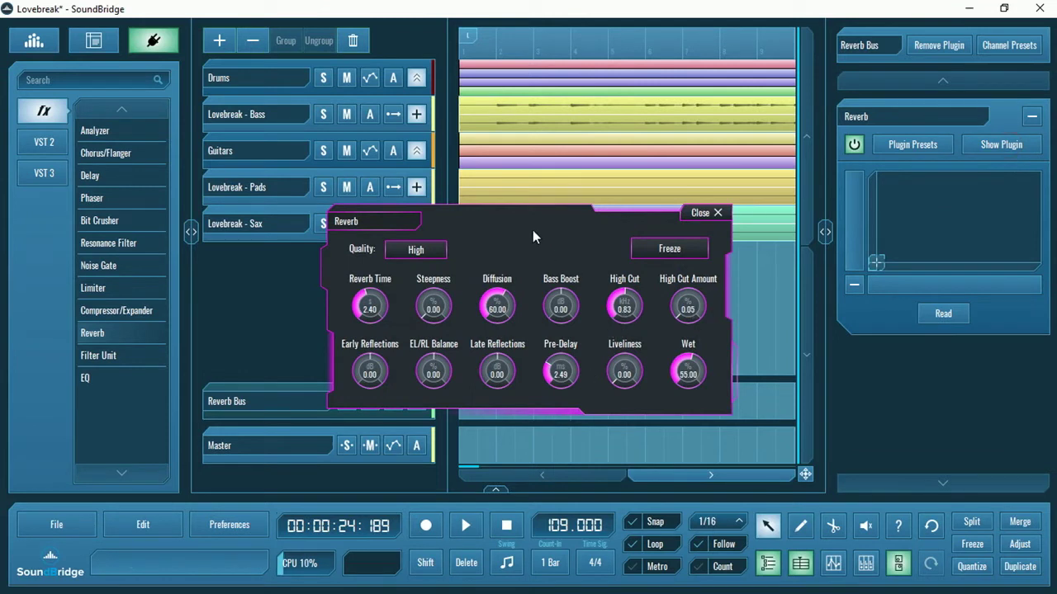
left_click_drag(545, 228, 849, 301)
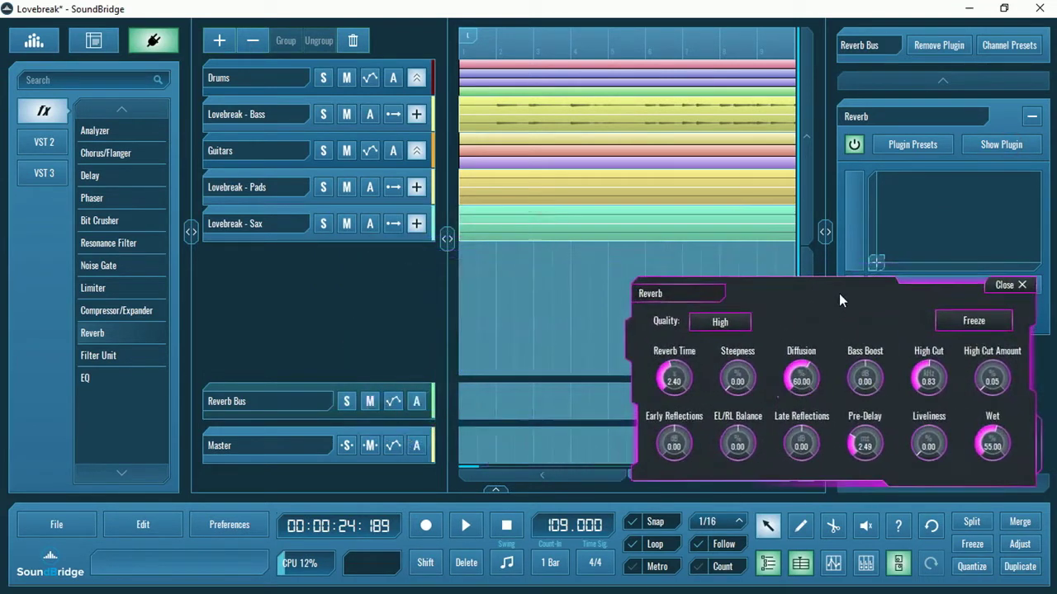
Audition the Outer Space, Vocal Reverb and Long Dark presets, then settle on Outer Space.
left_click(916, 146)
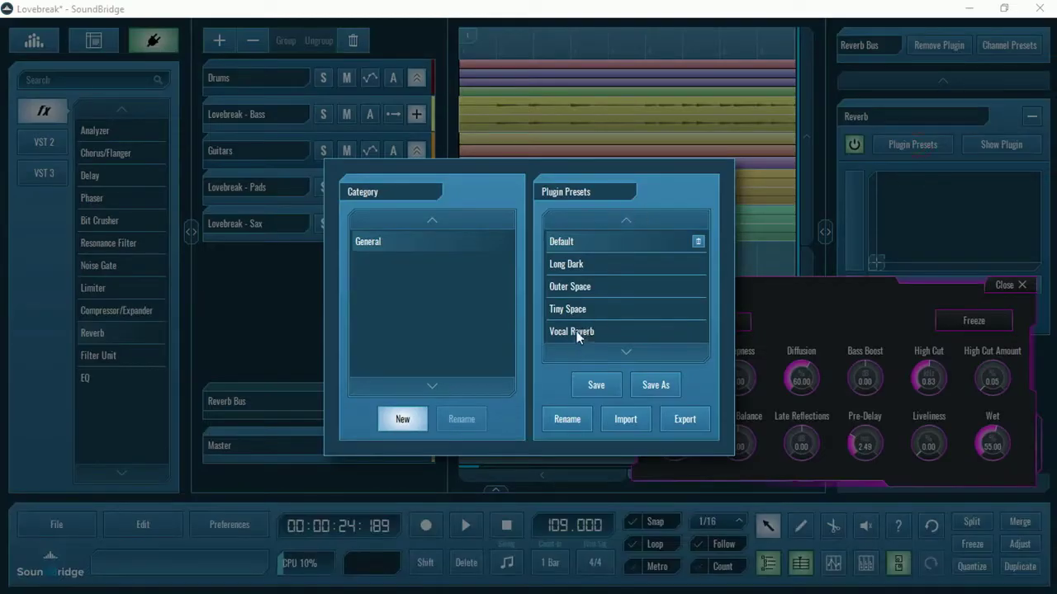
left_click(569, 287)
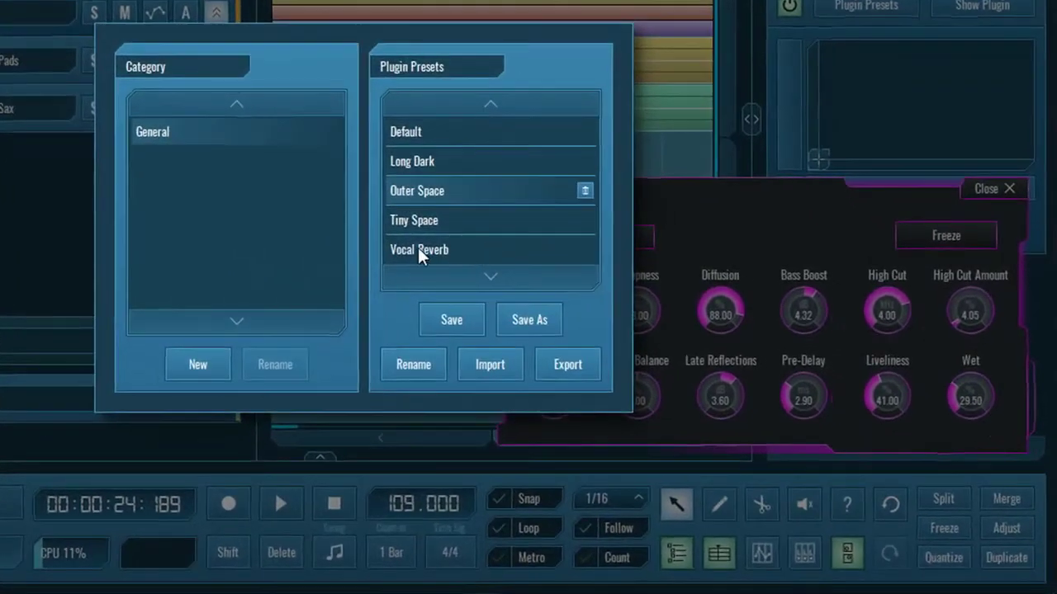
left_click(417, 249)
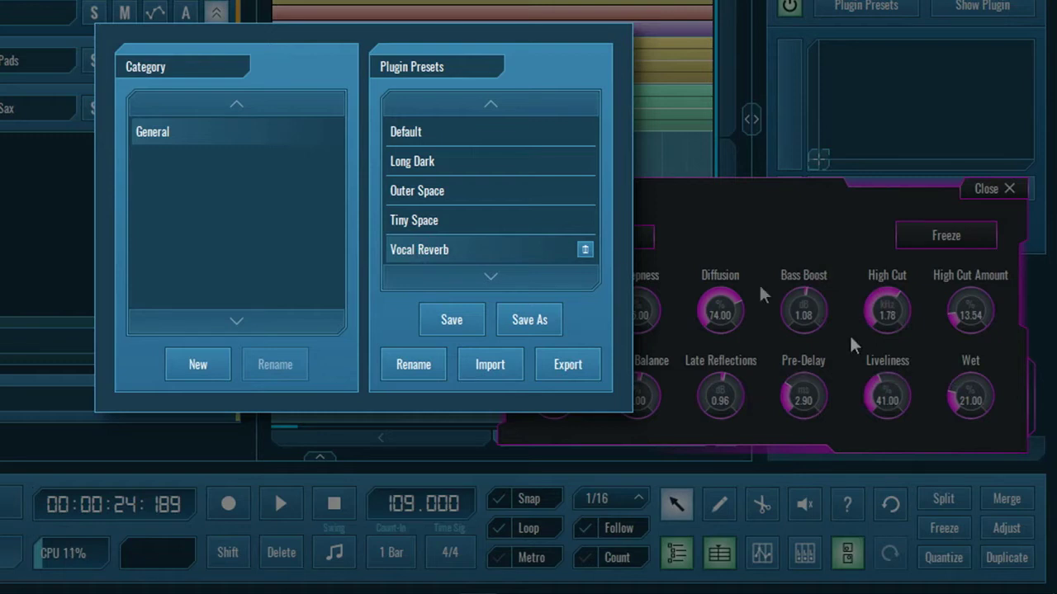
left_click(418, 163)
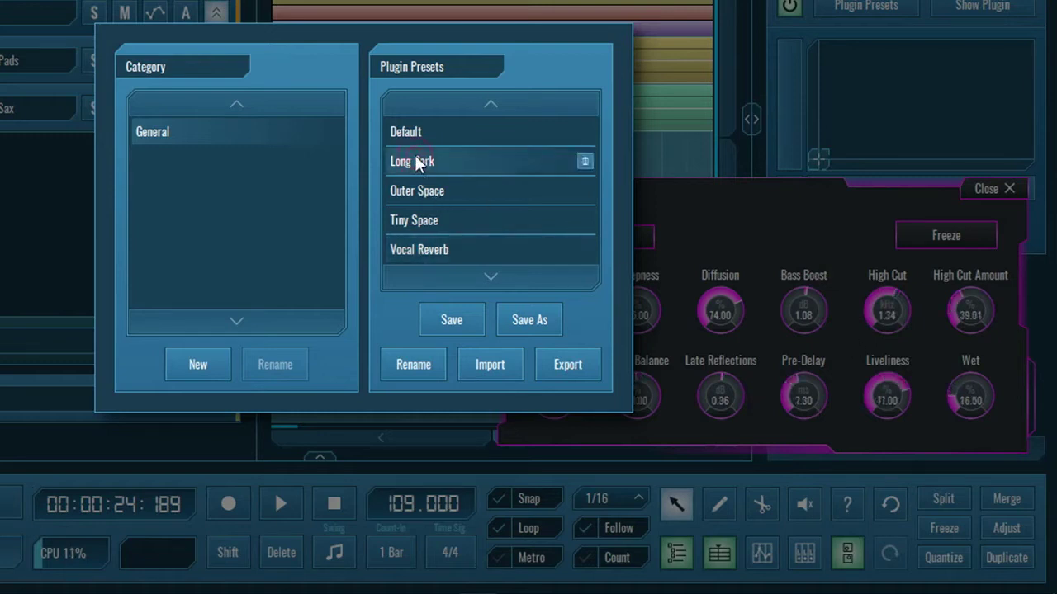
left_click(415, 190)
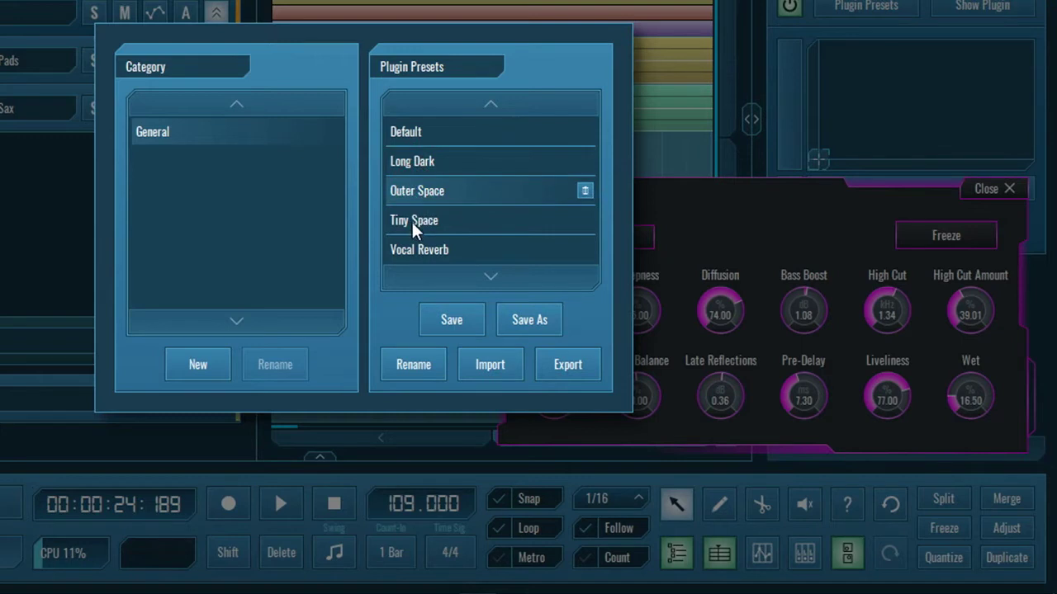
left_click(432, 189)
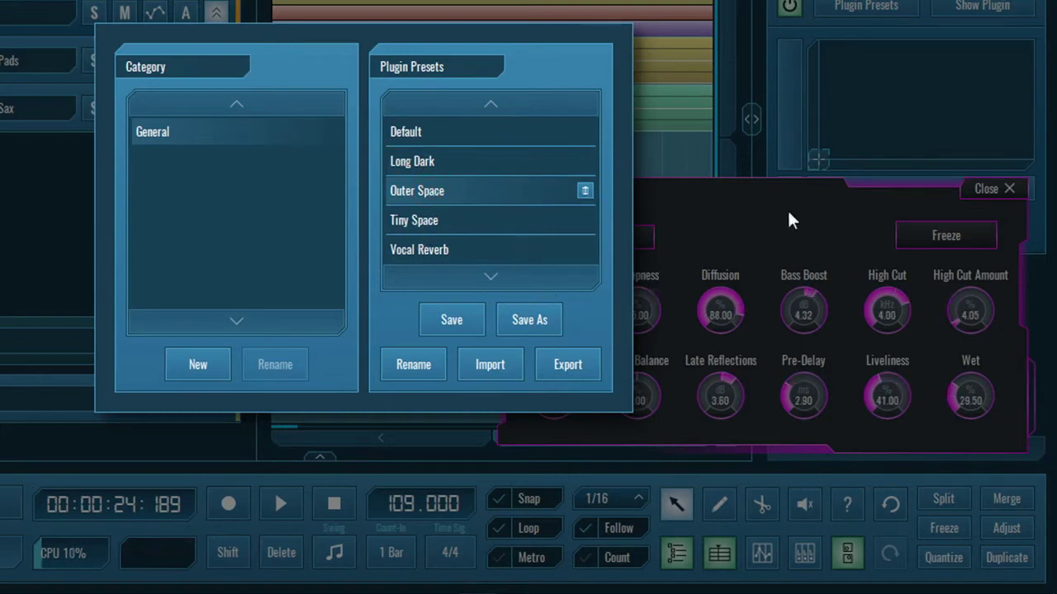
Close the preset list and the reverb settings window.
left_click(739, 228)
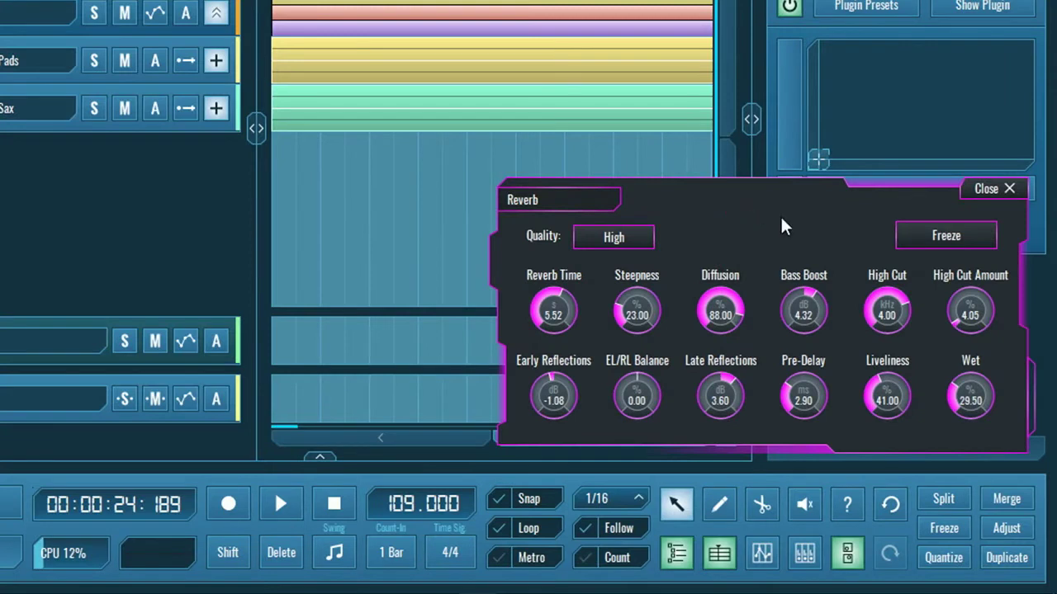
left_click_drag(781, 224, 461, 148)
left_click(668, 114)
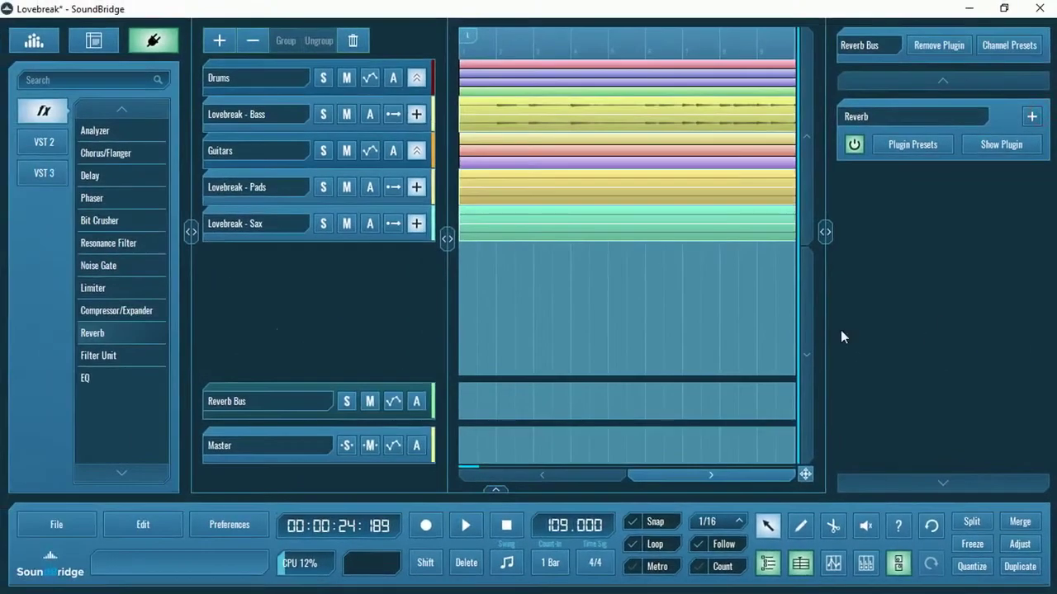
Hide the effects browser, switch to the mixer, and solo two guitar channels.
left_click(768, 564)
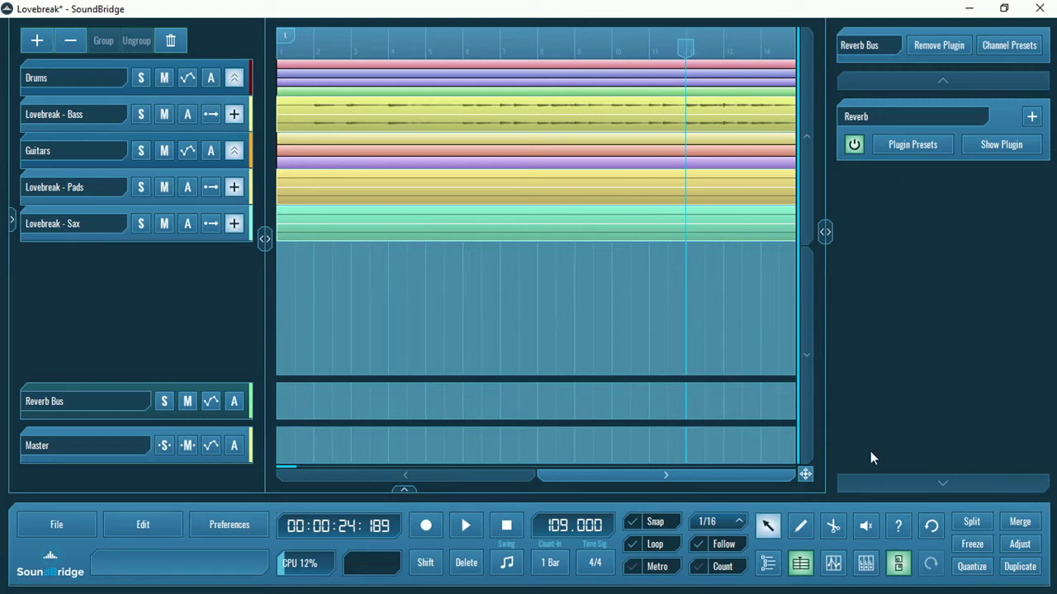
left_click(866, 565)
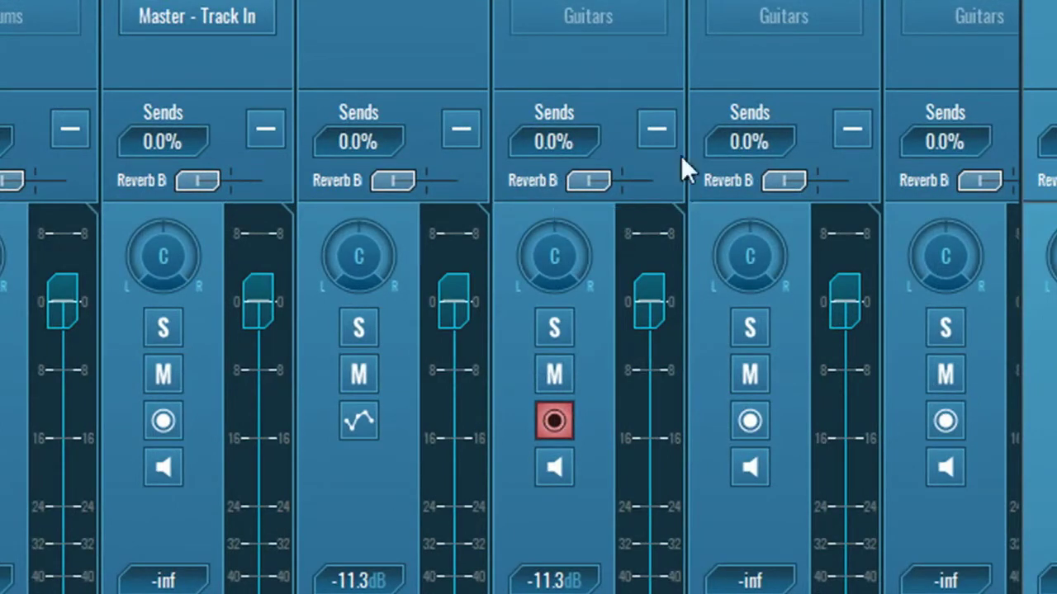
left_click(557, 326)
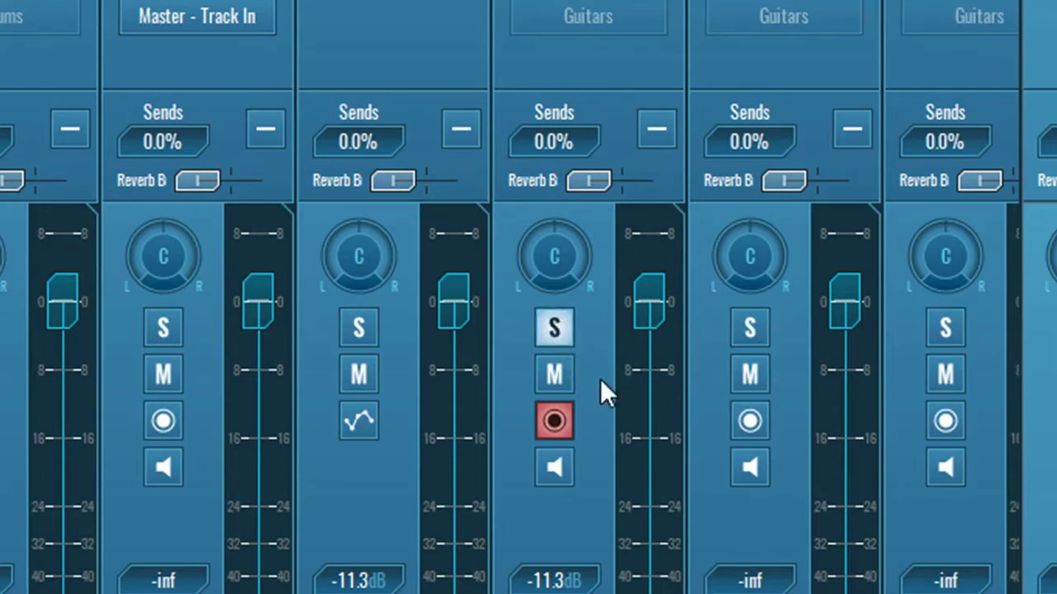
left_click(361, 326)
scroll(511, 297, "right", 5)
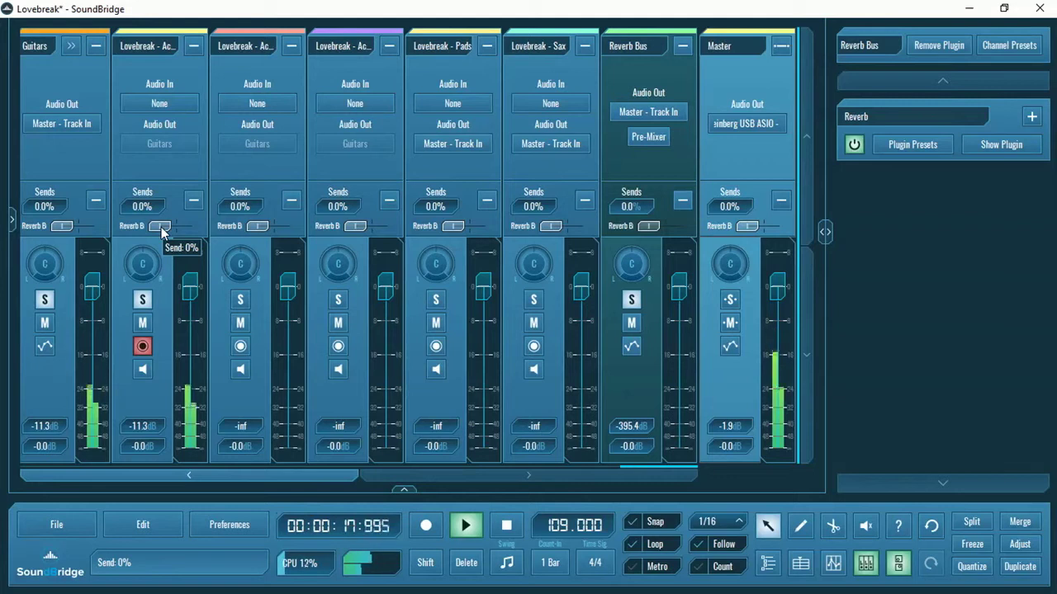
Raise the first guitar channel's Reverb Bus send and solo the Reverb Bus to hear it.
left_click_drag(161, 232, 167, 235)
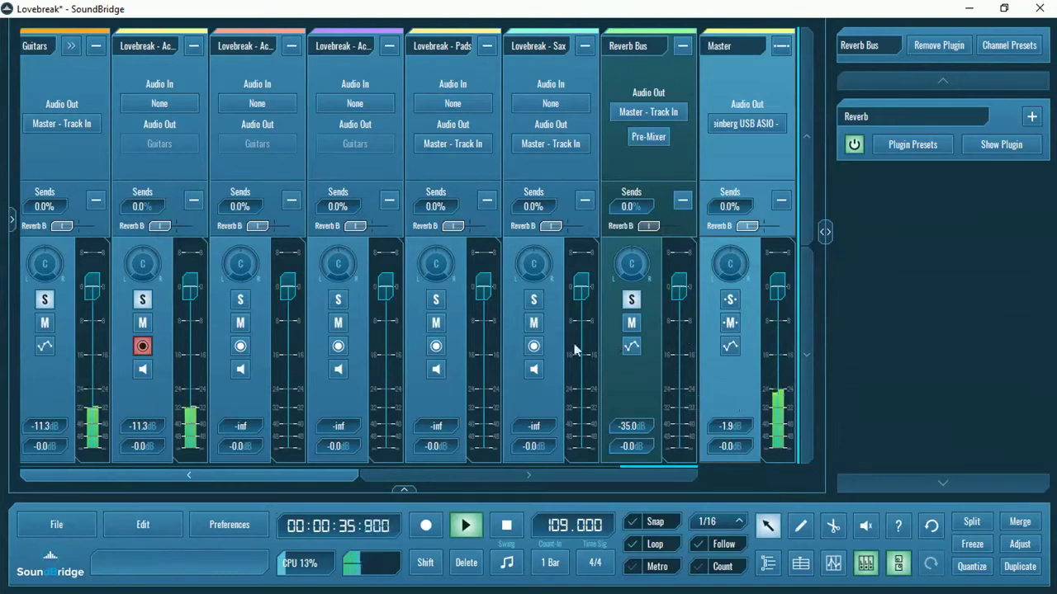
left_click_drag(162, 232, 197, 231)
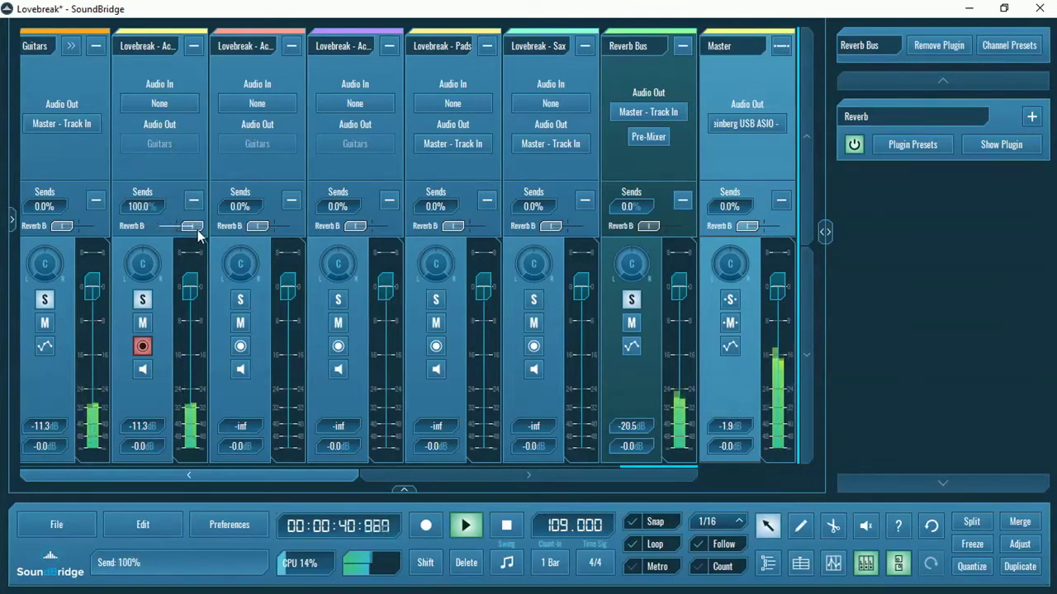
left_click(632, 300)
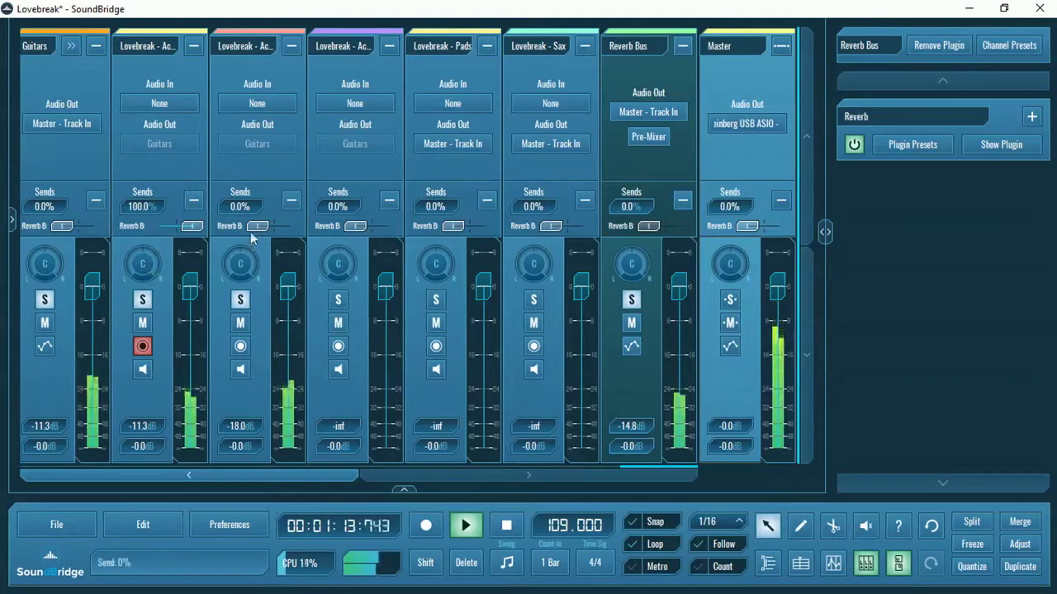
Audition the guitar reverb sends, sweeping the second guitar's send between 0%, about 11.9% and 100%.
left_click_drag(194, 227, 141, 228)
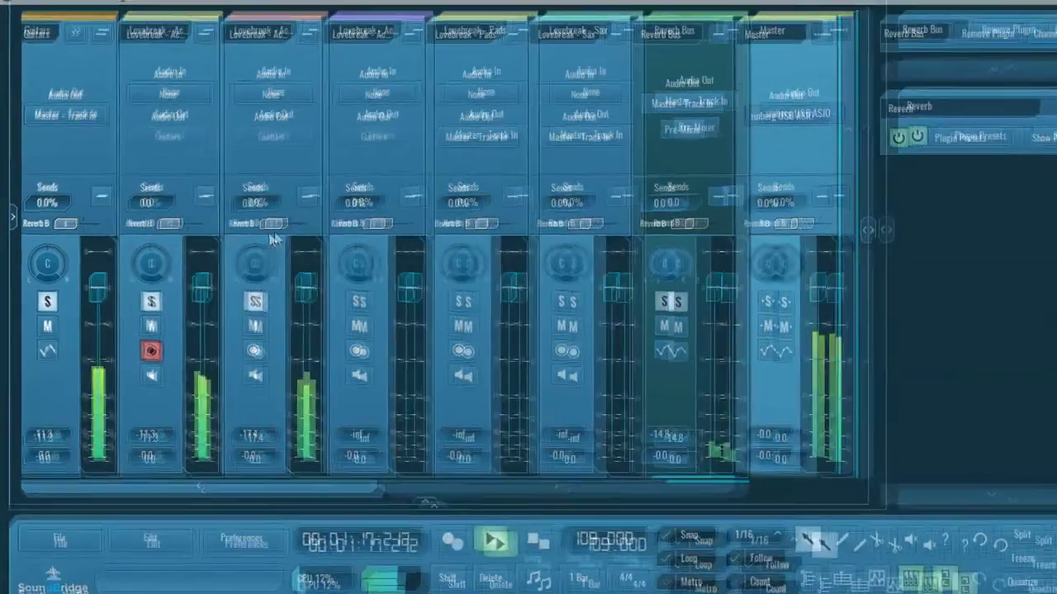
left_click_drag(273, 239, 304, 230)
left_click_drag(568, 191, 581, 192)
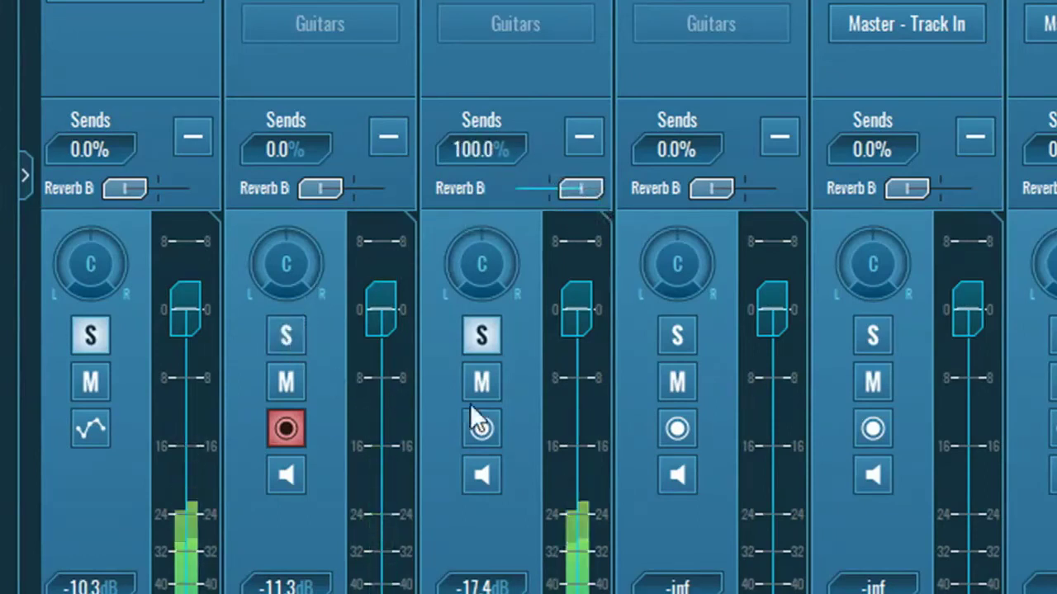
left_click(496, 528)
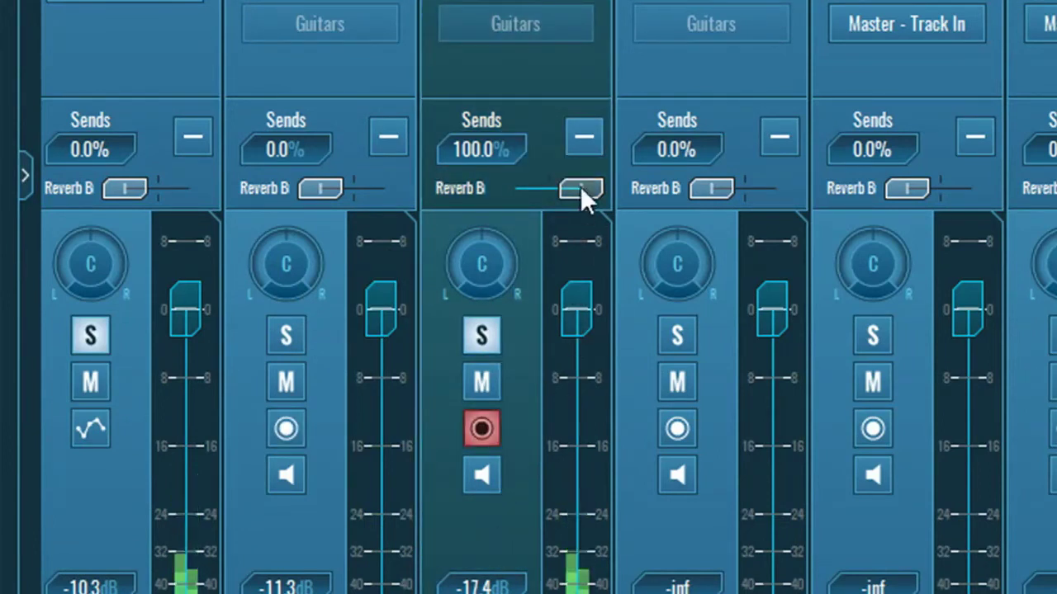
mouse_move(582, 197)
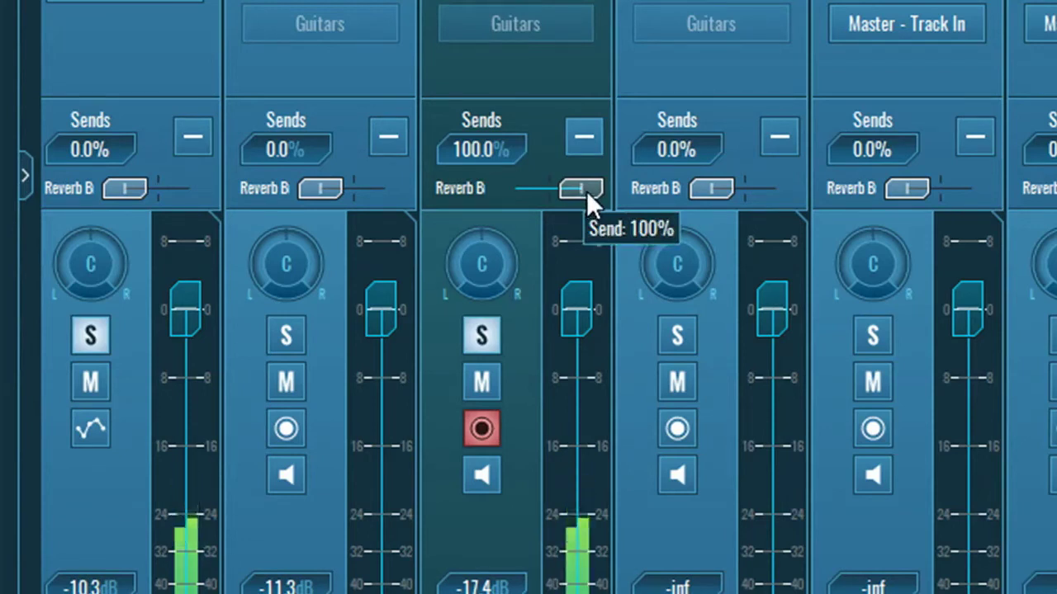
mouse_move(586, 191)
left_mouse_down()
mouse_move(505, 191)
mouse_move(593, 192)
left_mouse_up()
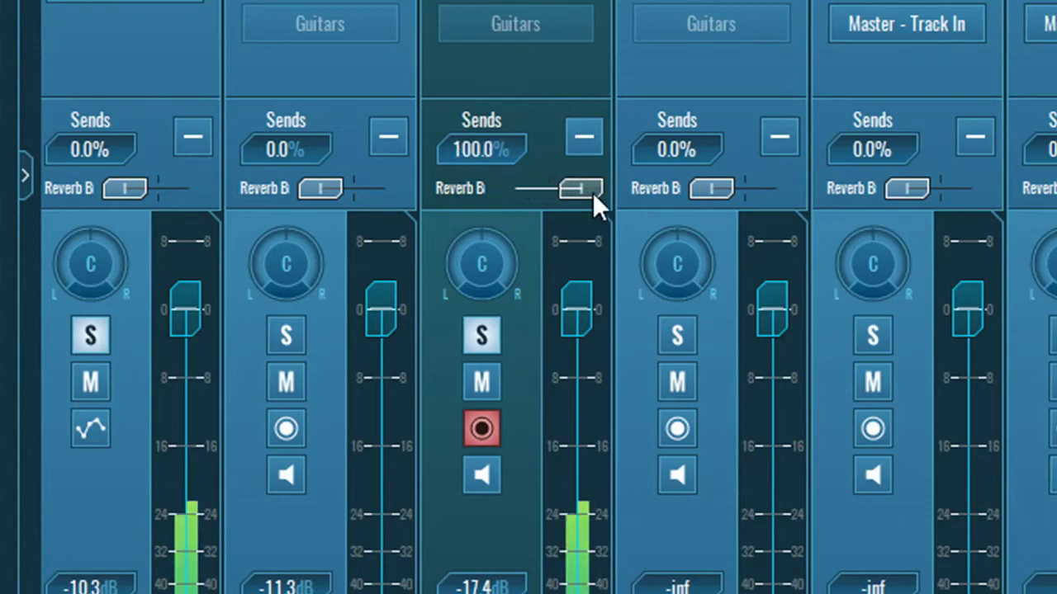
left_click_drag(588, 189, 532, 192)
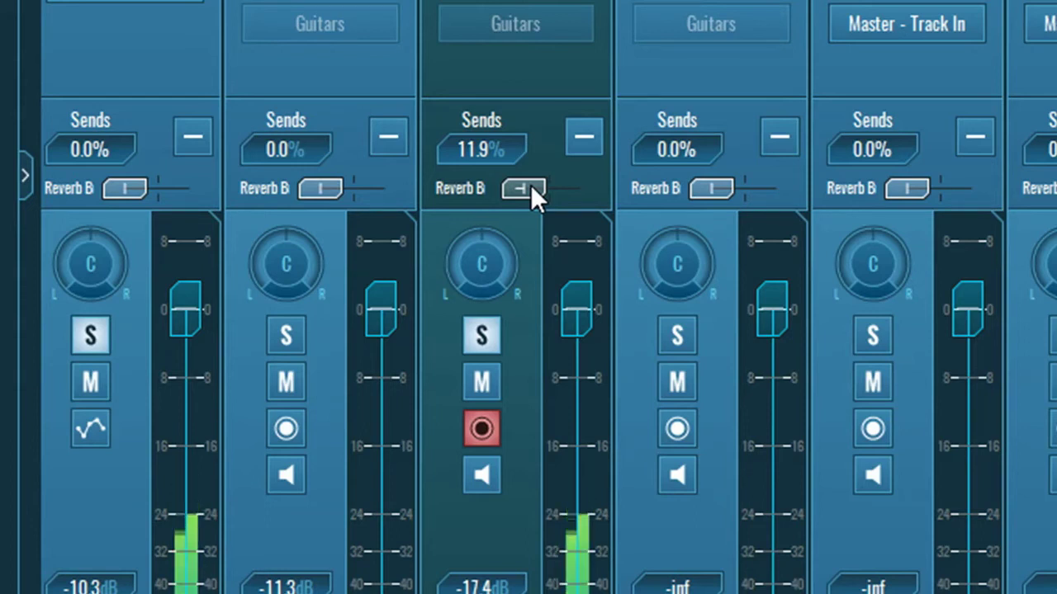
left_click_drag(530, 184, 597, 187)
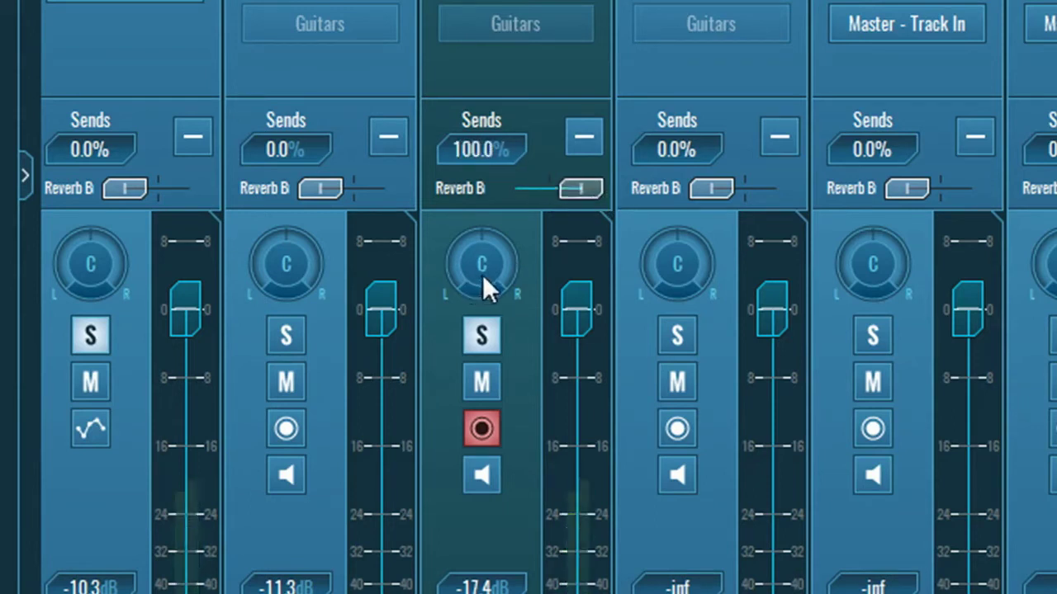
Pan the guitars to 100R and 100L, stop playback, and reset both reverb sends to 0%.
left_click_drag(482, 274, 451, 86)
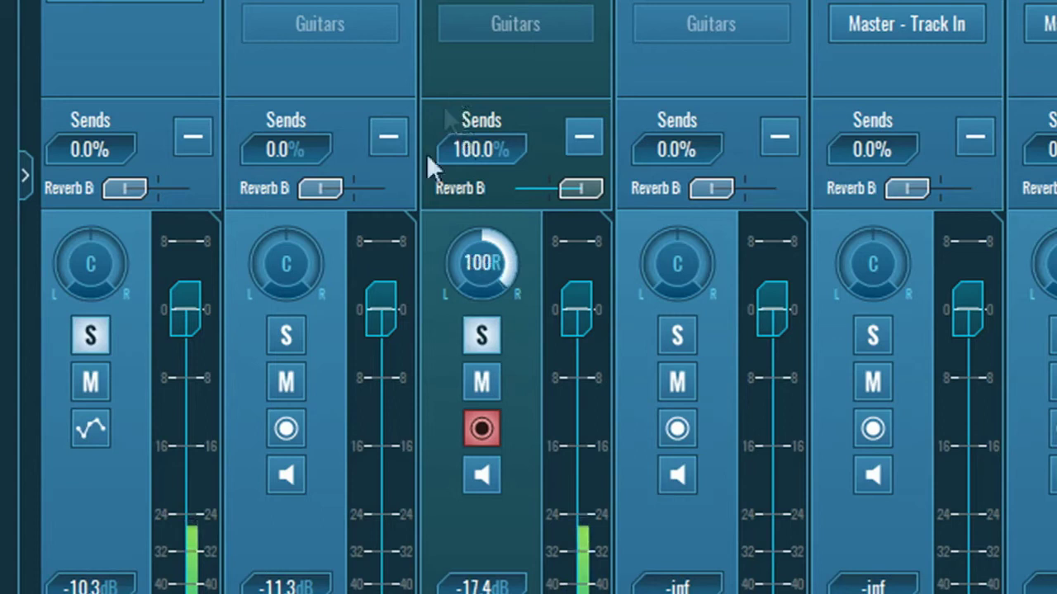
left_click_drag(278, 259, 283, 471)
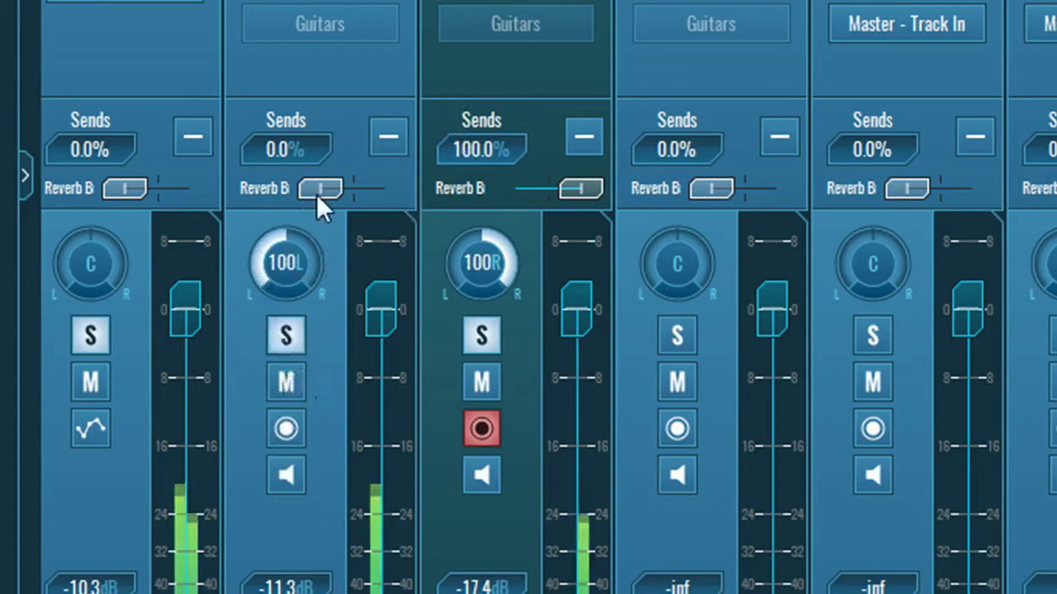
left_click_drag(316, 194, 392, 198)
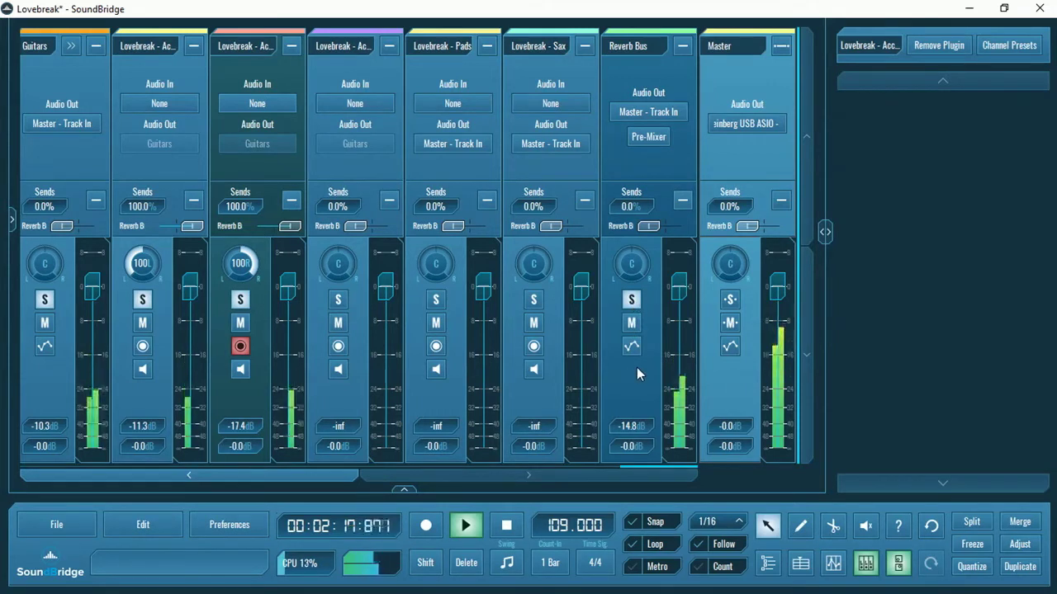
key("space")
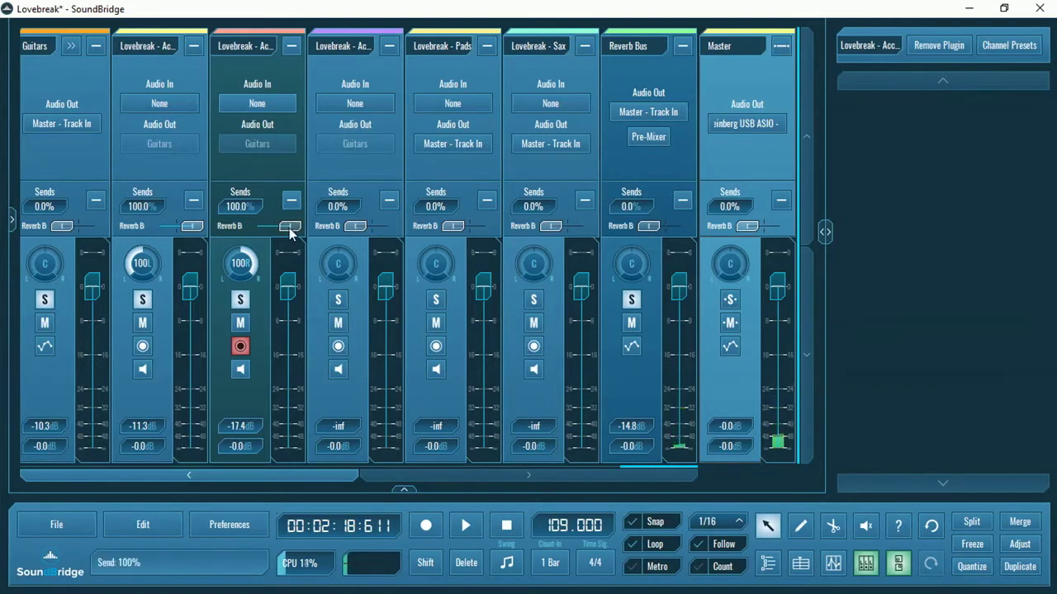
left_click_drag(290, 227, 142, 234)
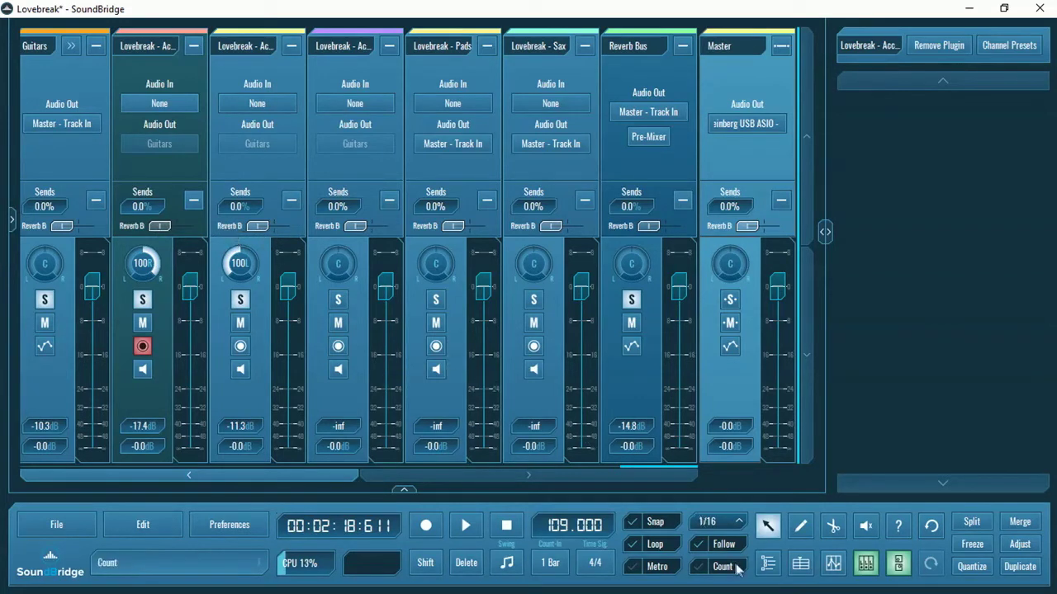
From the arrangement view, create a Return track named 'Delay Bus' below the Reverb Bus.
left_click(800, 564)
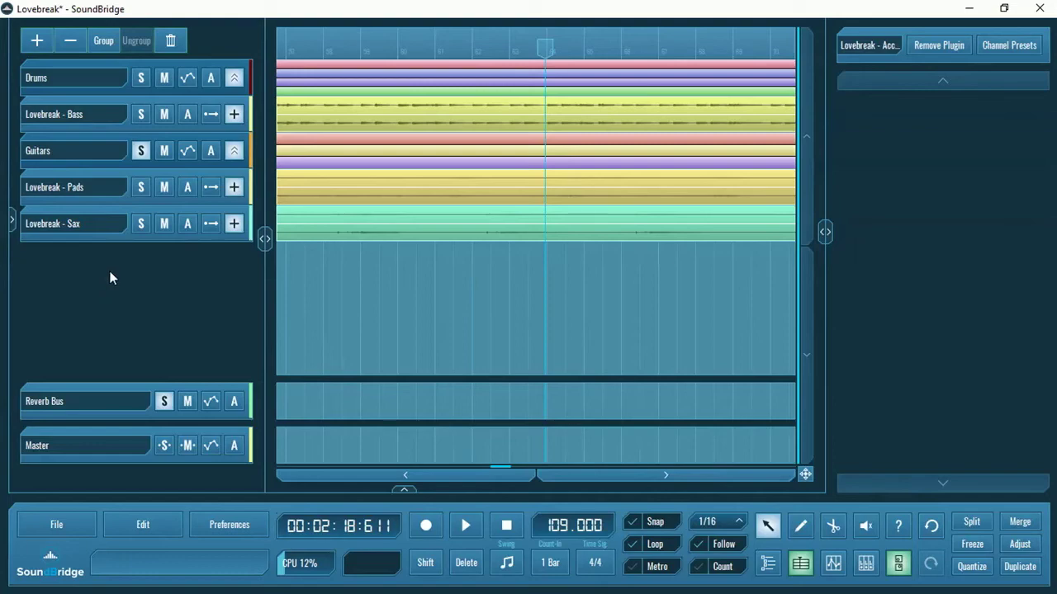
left_click(37, 42)
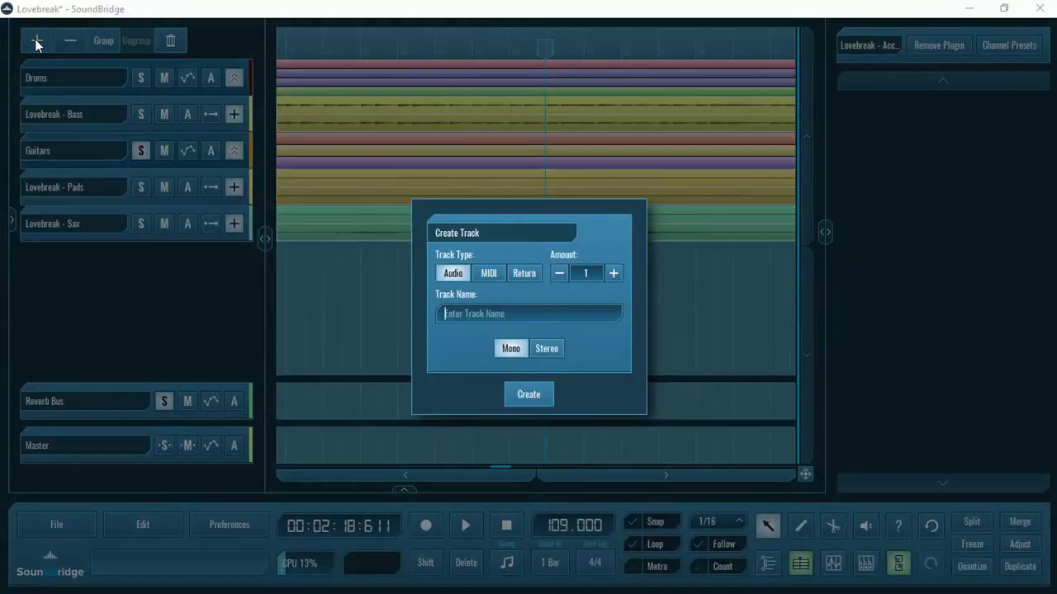
left_click(521, 273)
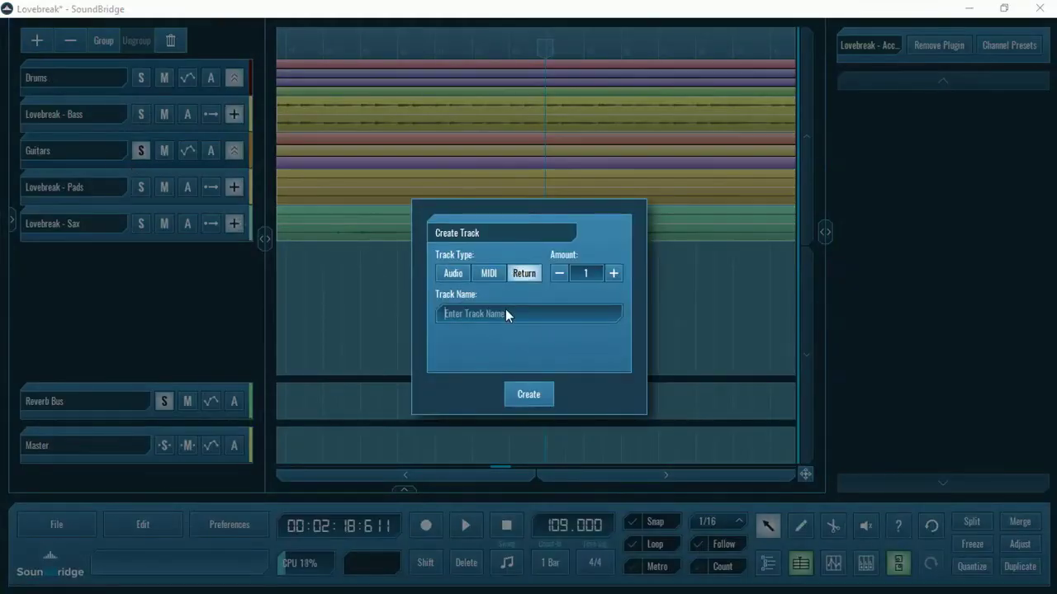
type("Delay Bus")
left_click(528, 394)
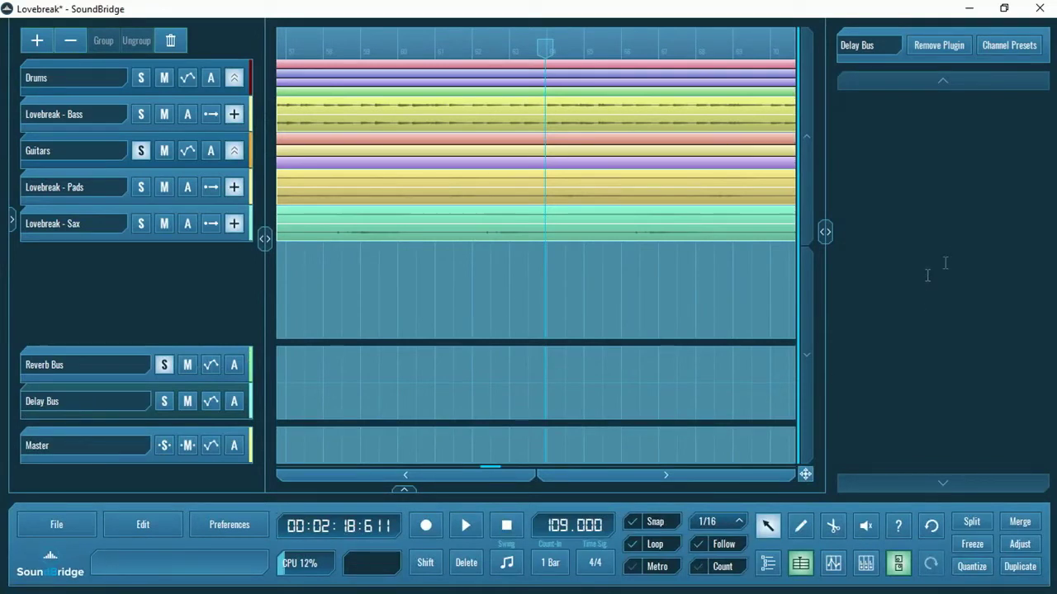
Add a Delay effect to the Delay Bus and apply its Long Dub preset.
left_click(12, 219)
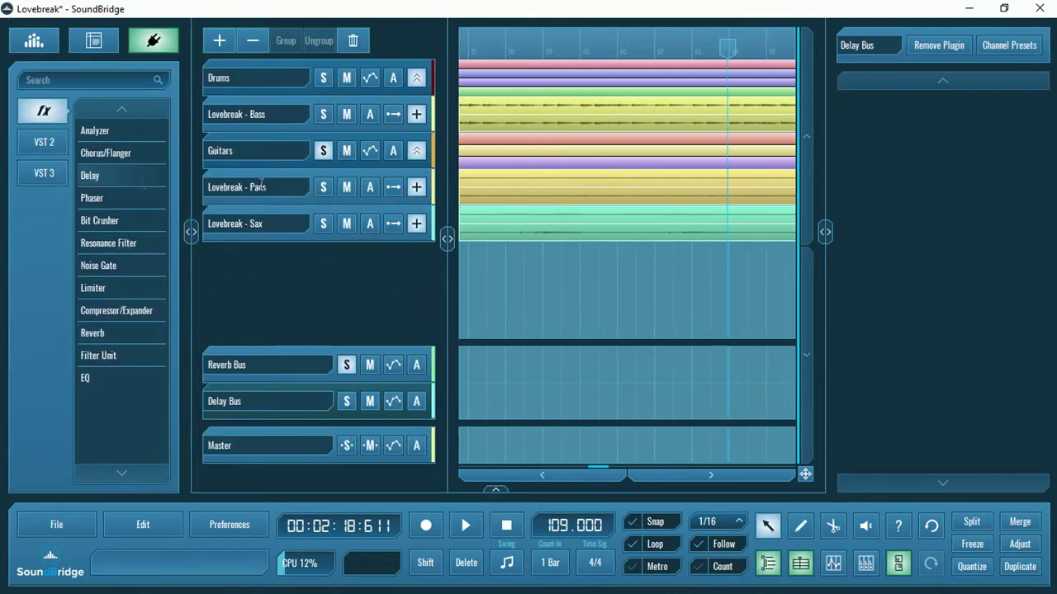
left_click_drag(891, 173, 890, 174)
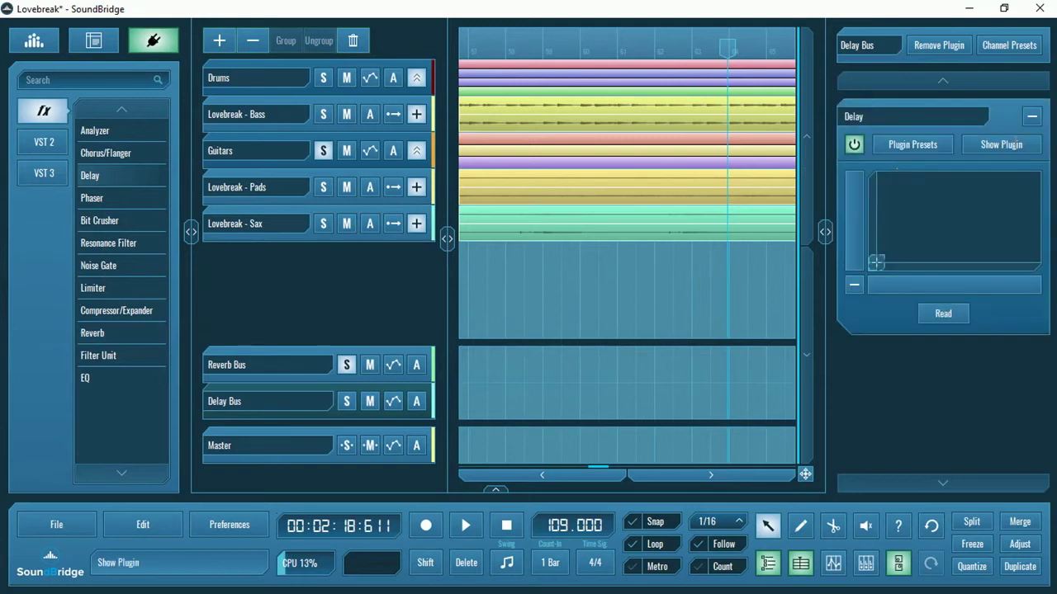
left_click(923, 145)
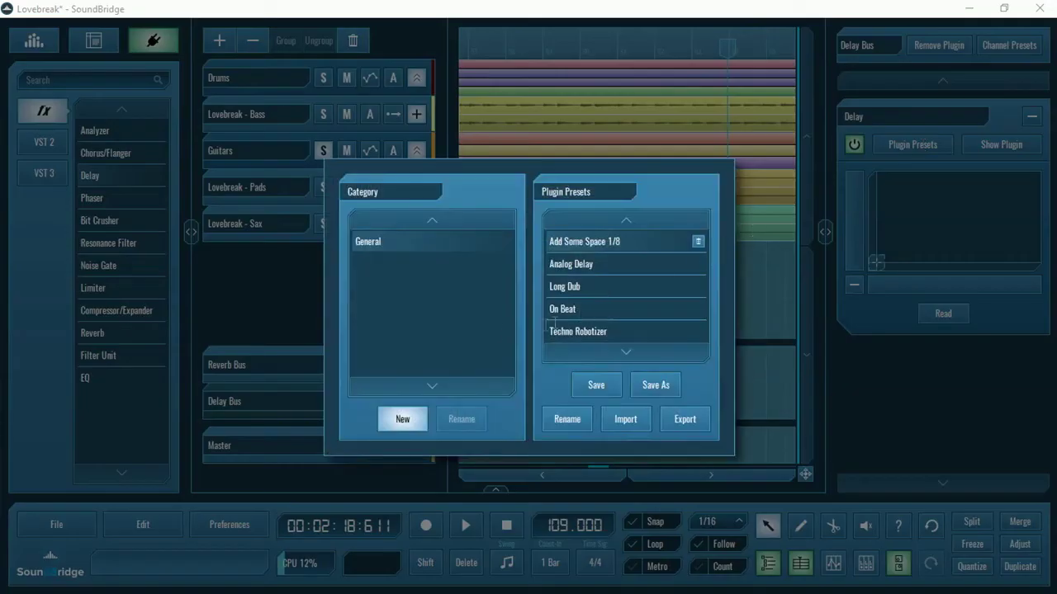
left_click(569, 287)
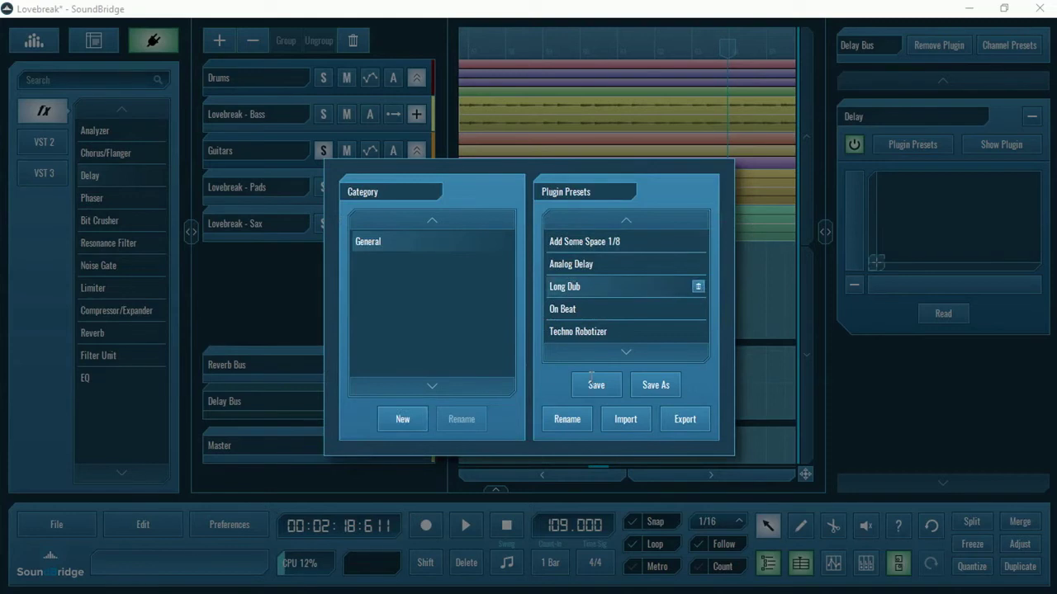
left_click(900, 401)
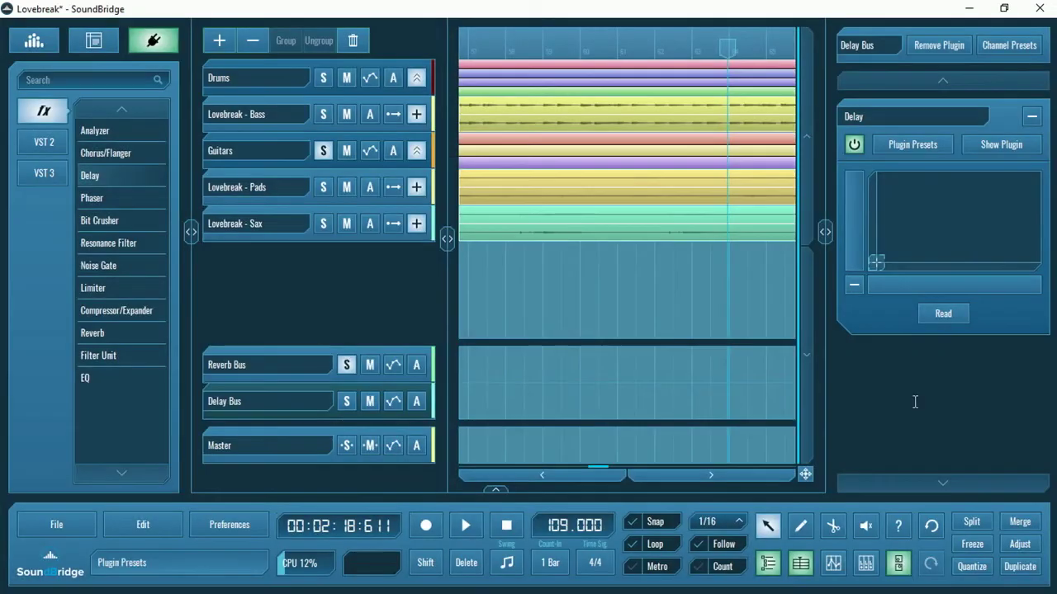
Close the Delay plugin window and collapse the effects browser to widen the tracks.
left_click(999, 145)
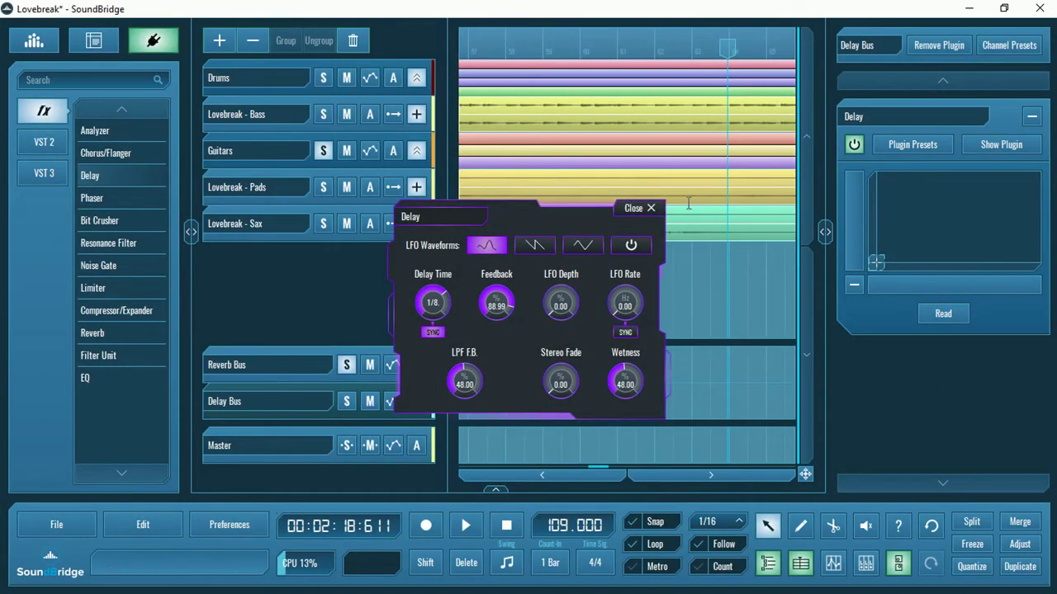
left_click(637, 209)
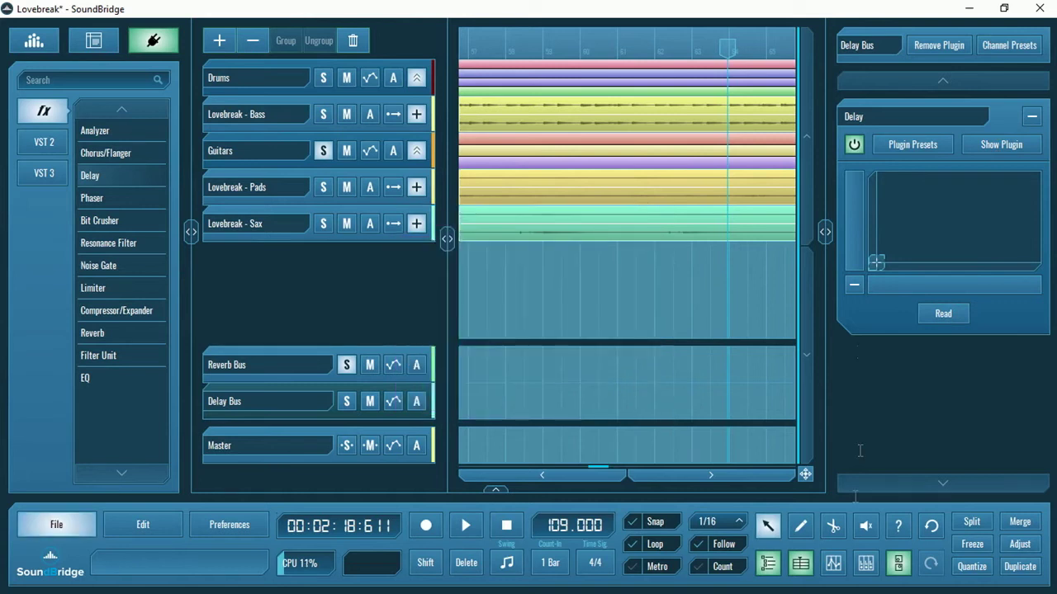
left_click(768, 564)
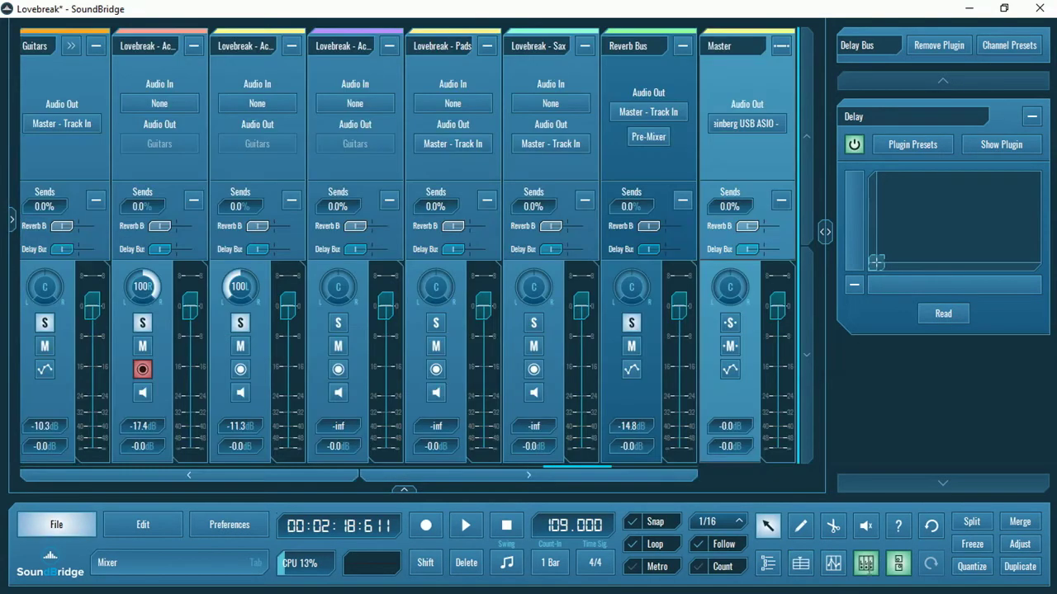
In the mixer, set the 100R guitar's Reverb Bus send and the 100L guitar's Delay Bus send to 100%, then play.
left_click(866, 564)
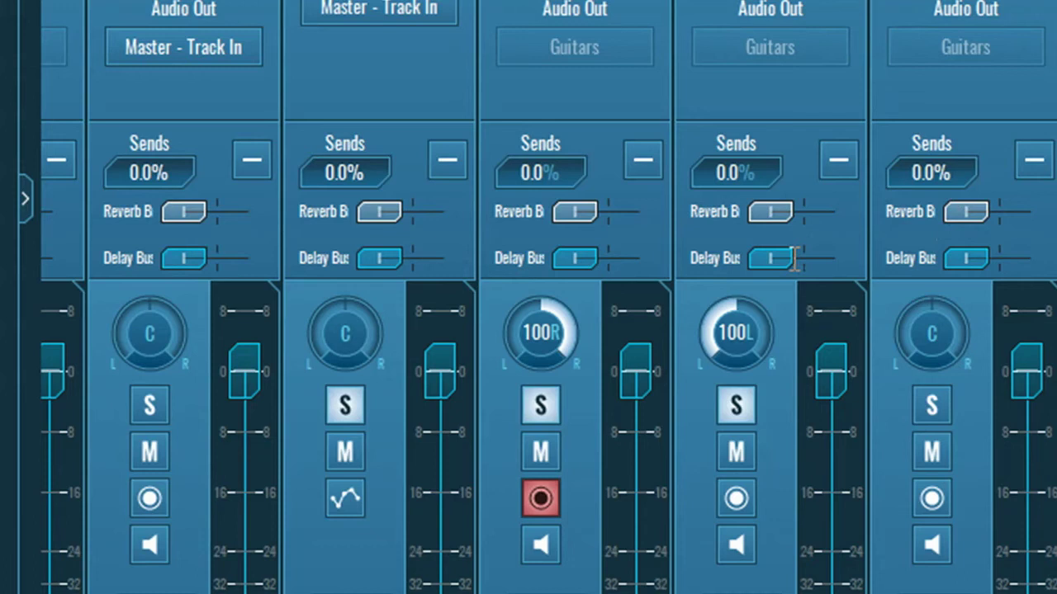
mouse_move(792, 258)
left_click_drag(577, 213, 662, 216)
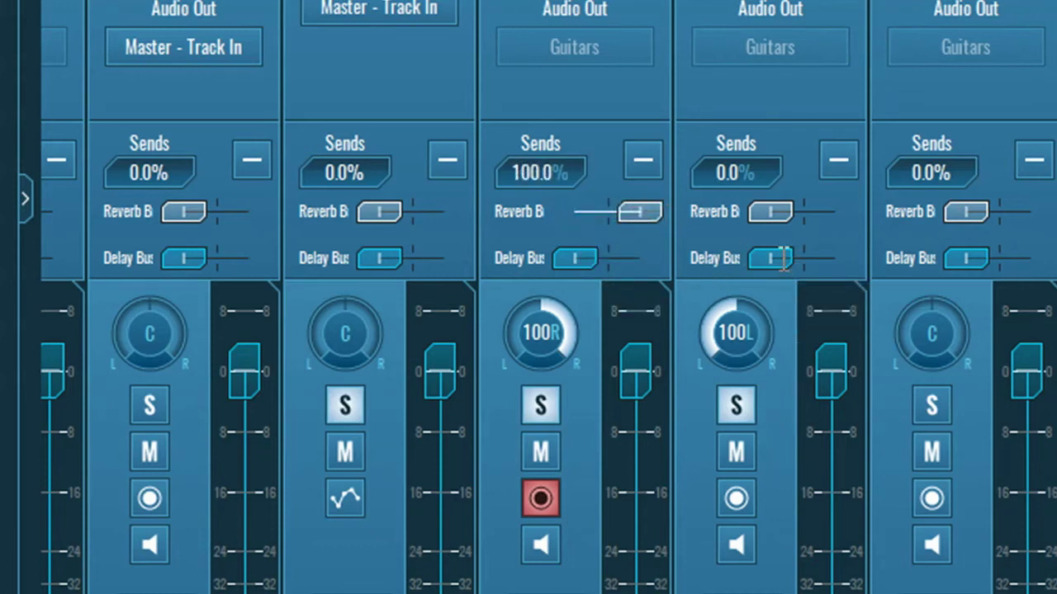
left_click_drag(782, 259, 877, 261)
key("space")
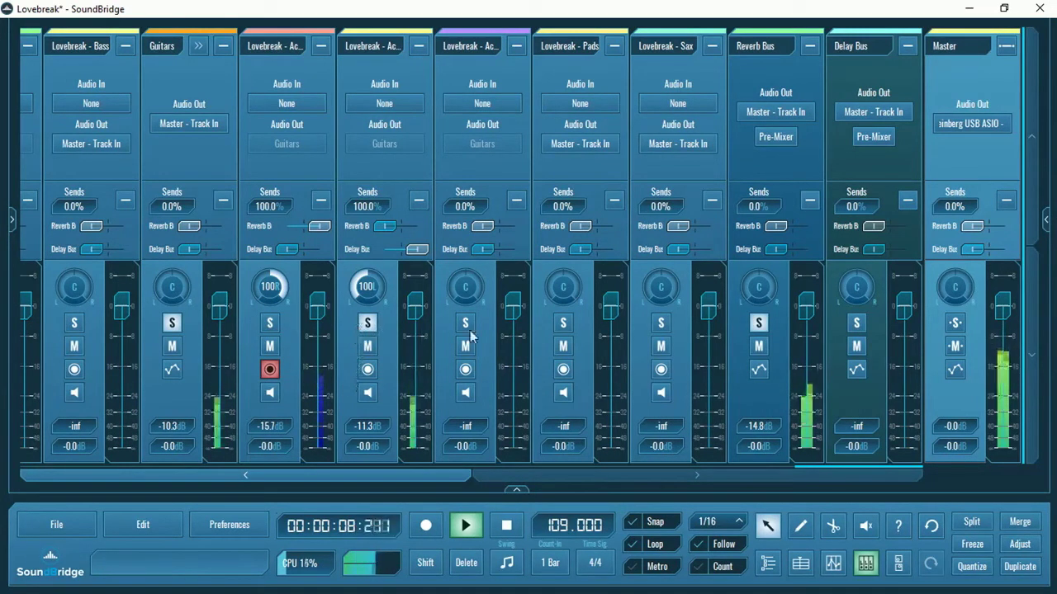
Audition the buses by toggling solos on the Delay Bus, Reverb Bus and left-panned guitar.
left_click(855, 323)
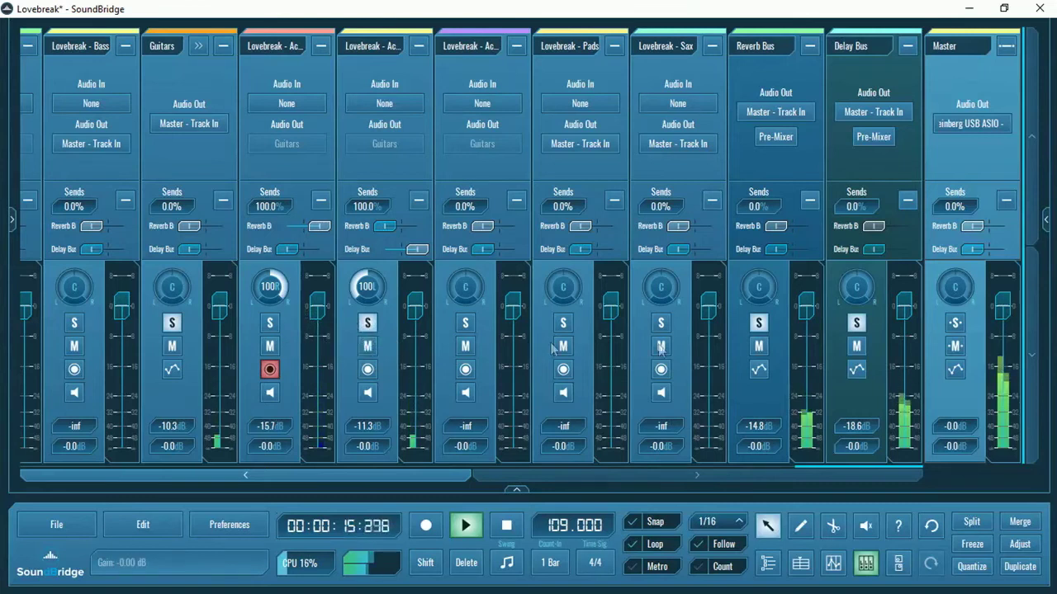
left_click(759, 323)
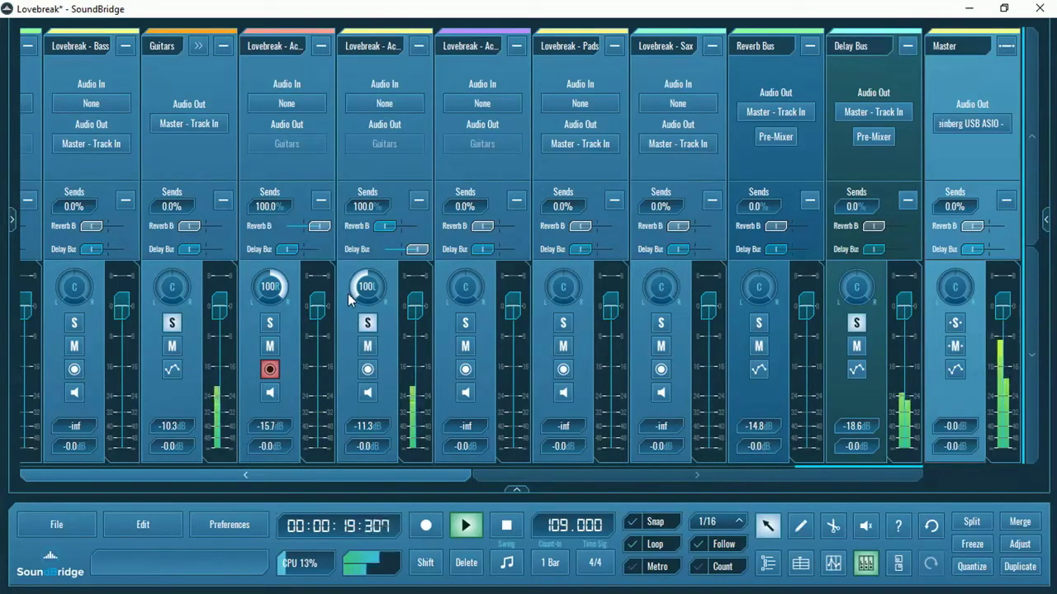
mouse_move(355, 299)
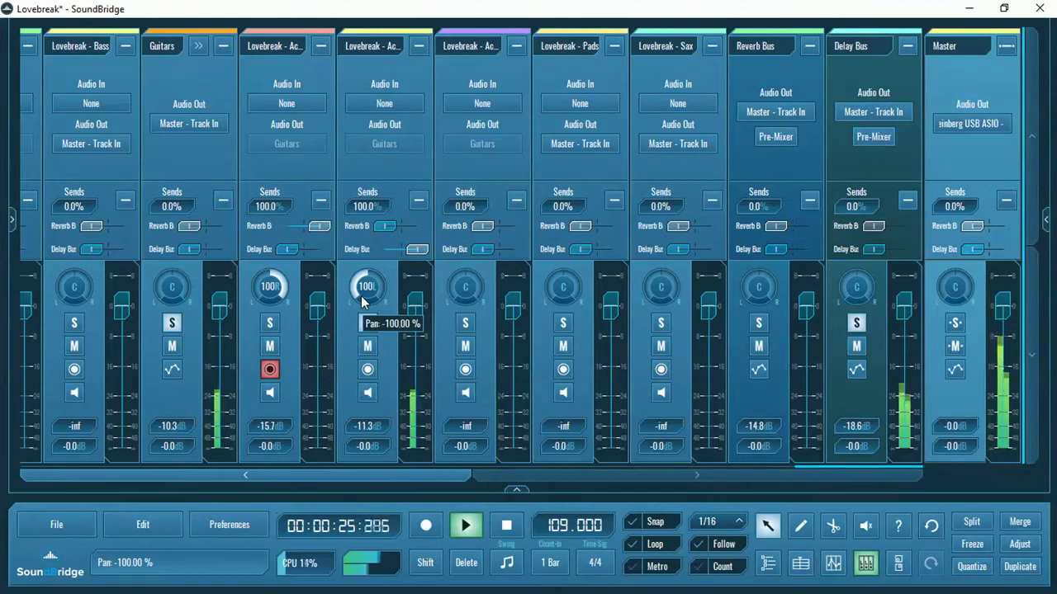
left_click(368, 323)
left_click(858, 325)
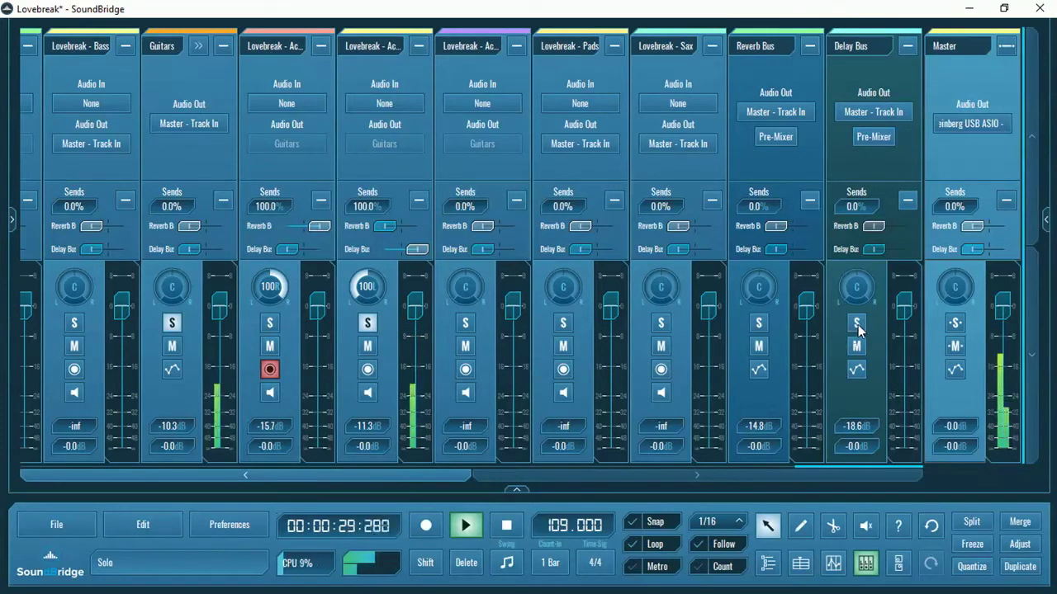
left_click(858, 325)
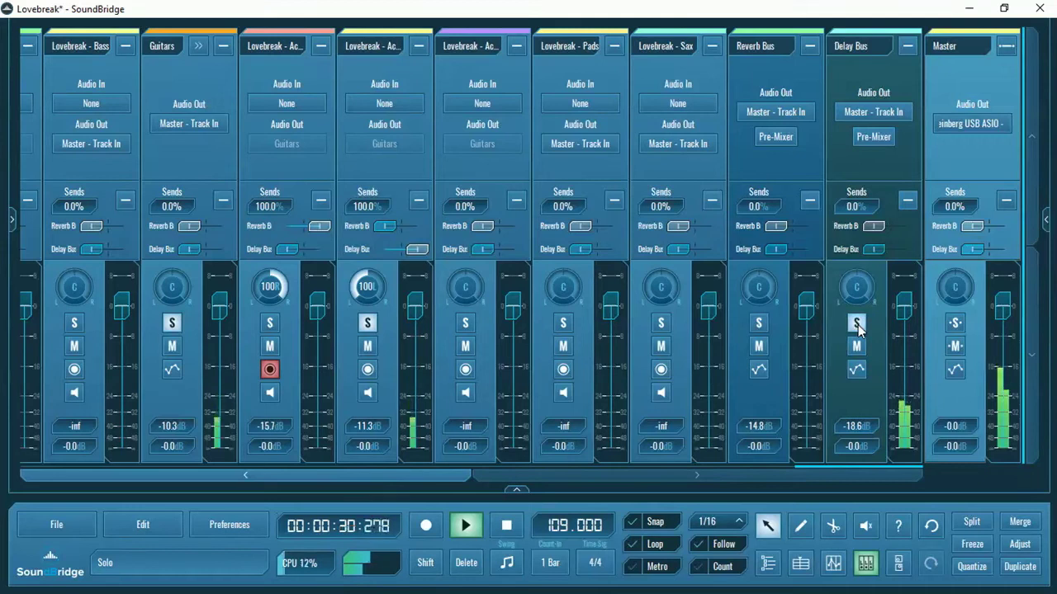
Solo the Reverb Bus too, then set the right guitar's reverb send to 0% and the left's to 31%.
left_click(759, 324)
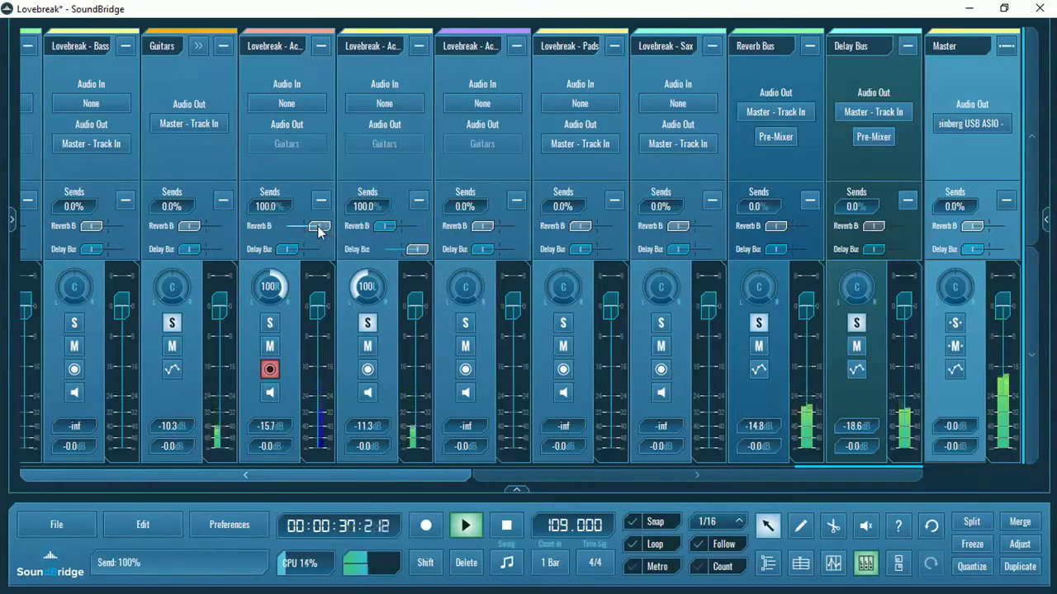
left_click_drag(318, 226, 269, 233)
left_click_drag(385, 226, 398, 233)
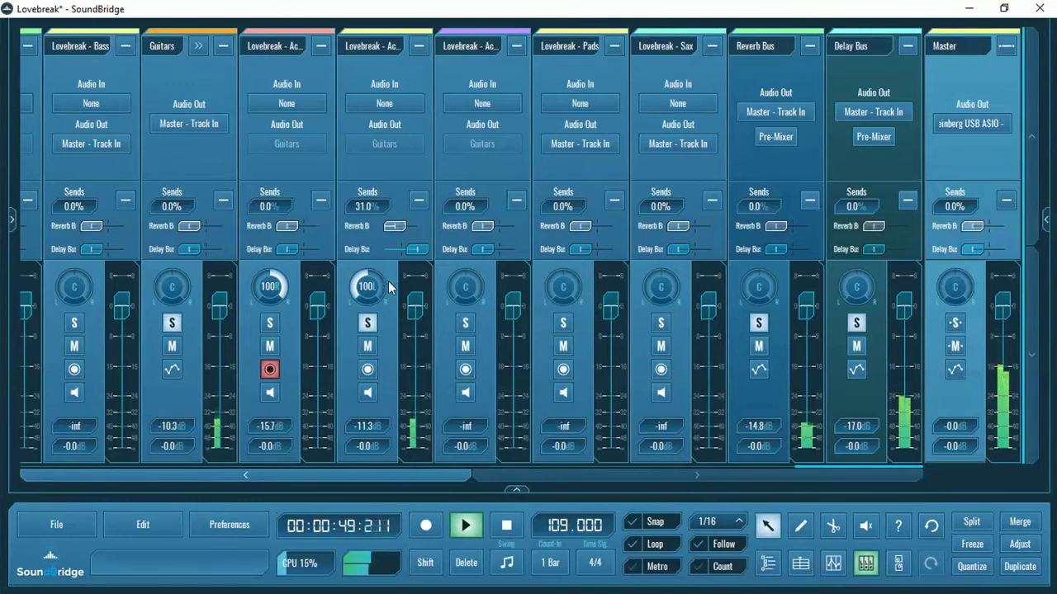
Stop playback and raise the Master channel's return-bus send to 33.3%.
key("space")
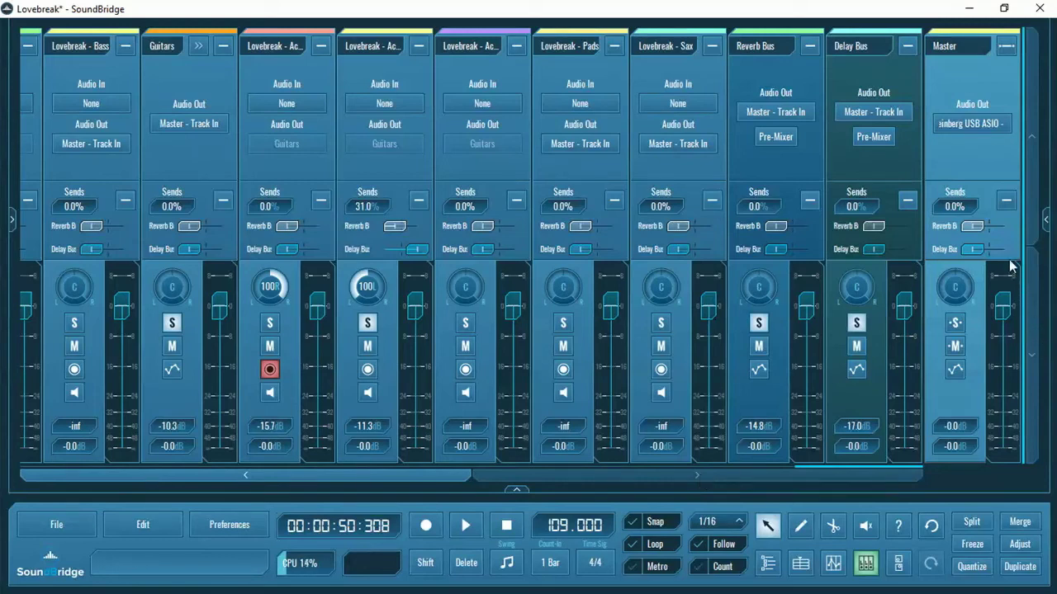
left_click(1007, 158)
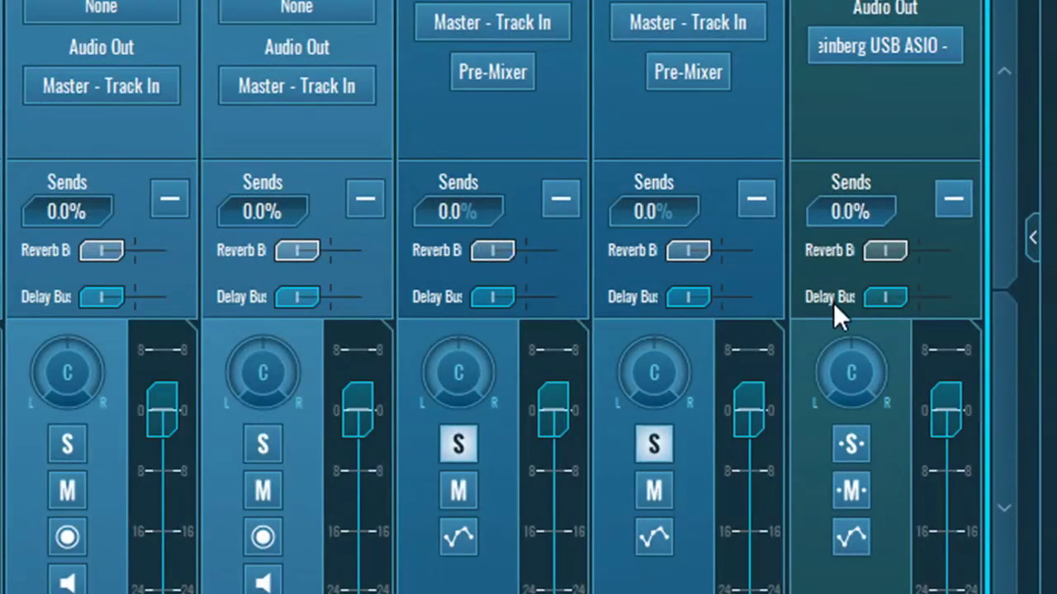
mouse_move(835, 311)
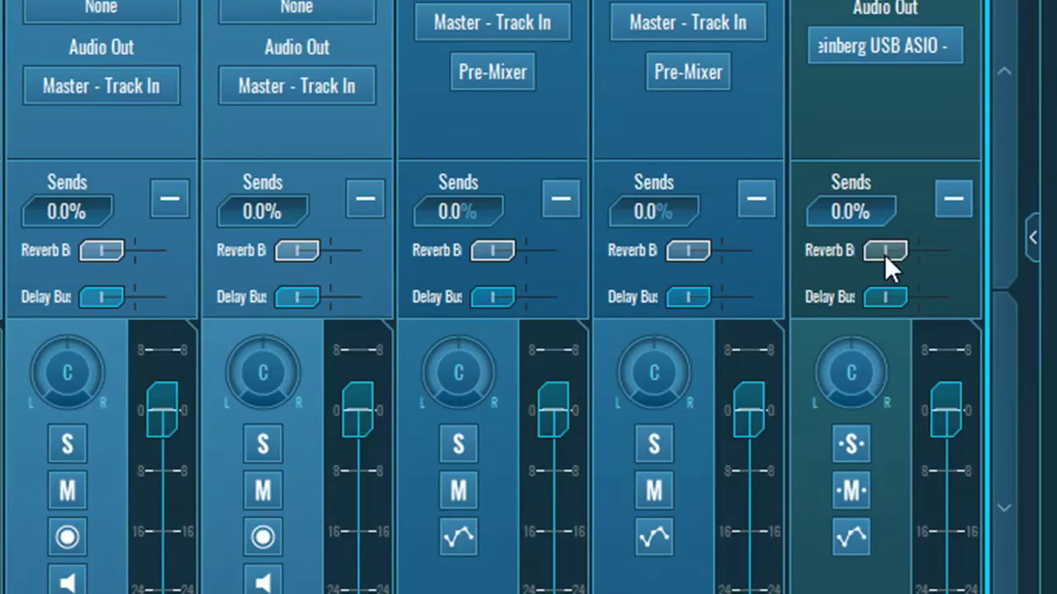
left_click_drag(885, 254, 857, 260)
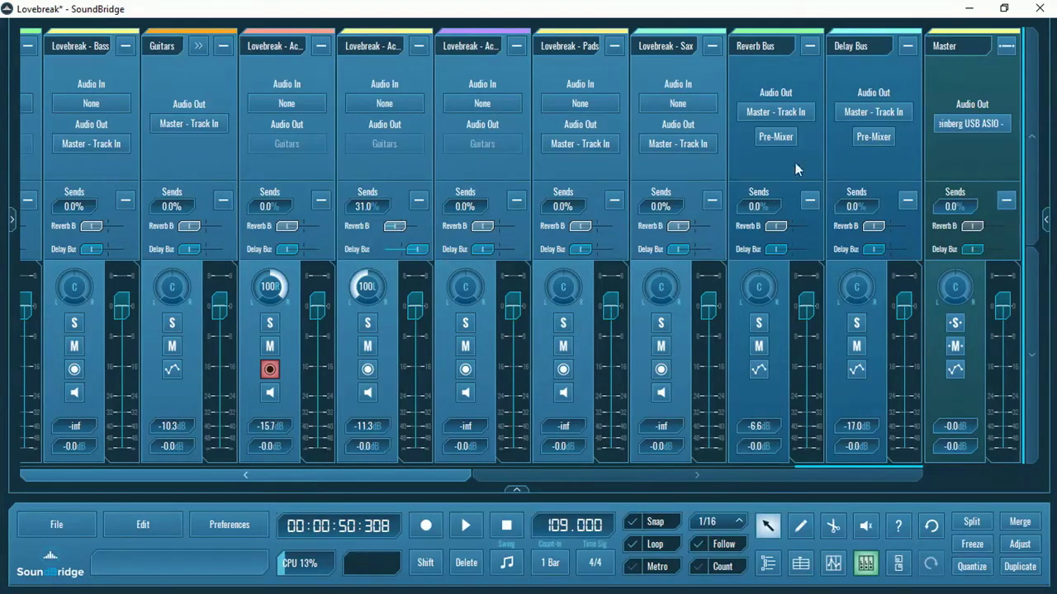
Pull the Master channel's Delay Bus send back so it reads 0.0%.
mouse_move(965, 249)
left_mouse_down()
mouse_move(994, 251)
mouse_move(964, 252)
left_mouse_up()
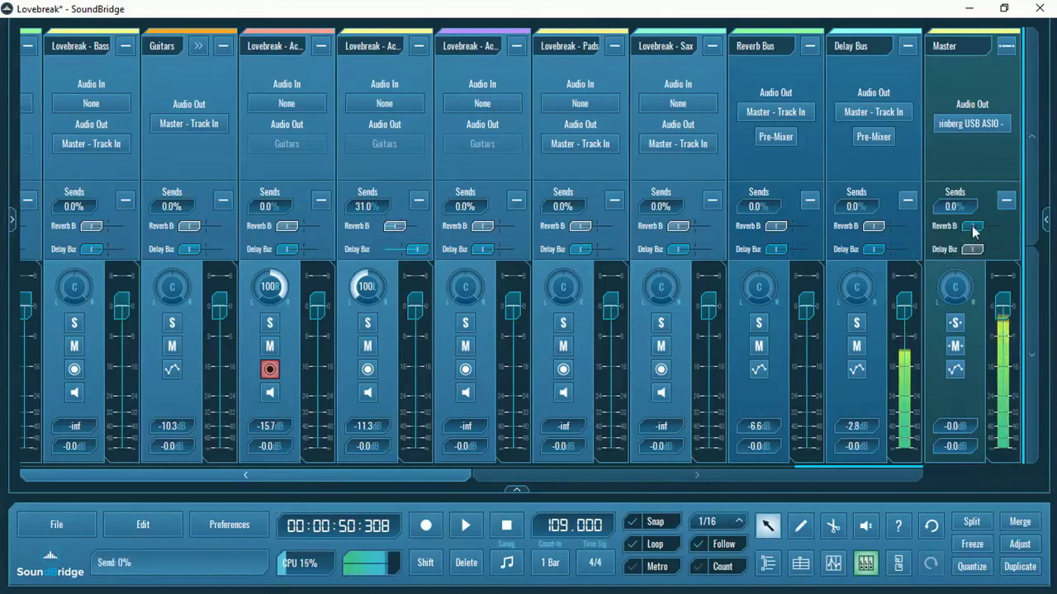
mouse_move(973, 226)
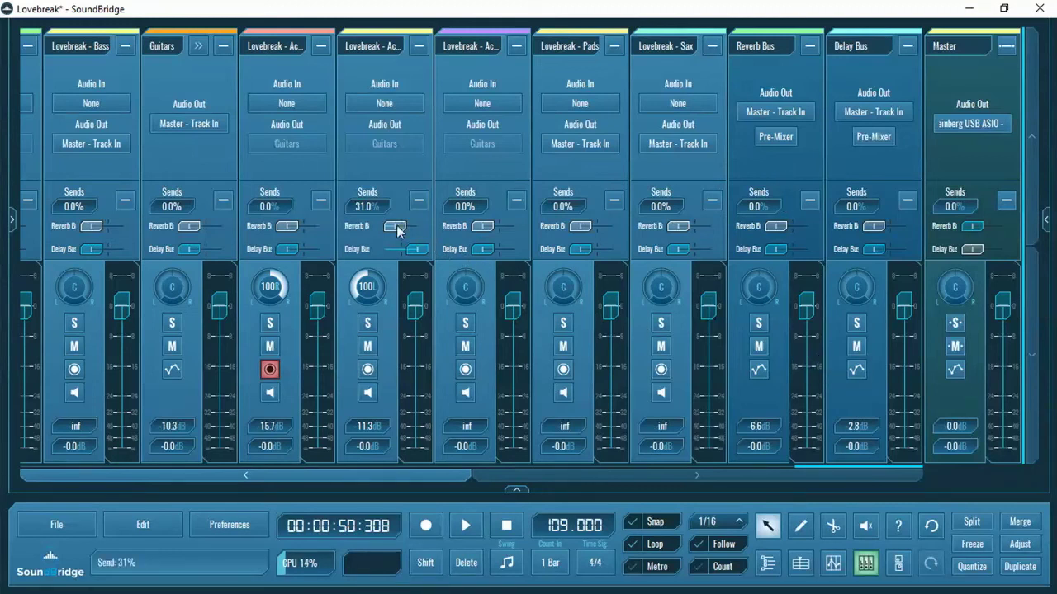
Raise both guitars' reverb sends, the right one to 66.7%, and start playback to audition.
left_click_drag(394, 229, 400, 229)
left_click_drag(288, 226, 315, 233)
key("space")
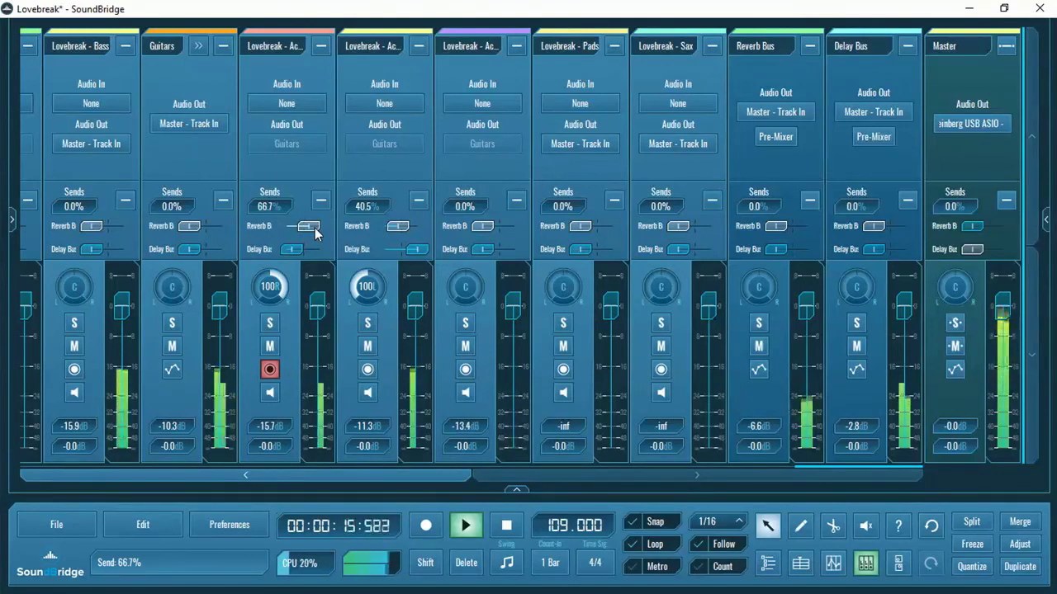
Trim the left guitar's delay send to 83.3%, then stop playback at 00:00:32:684.
mouse_move(409, 252)
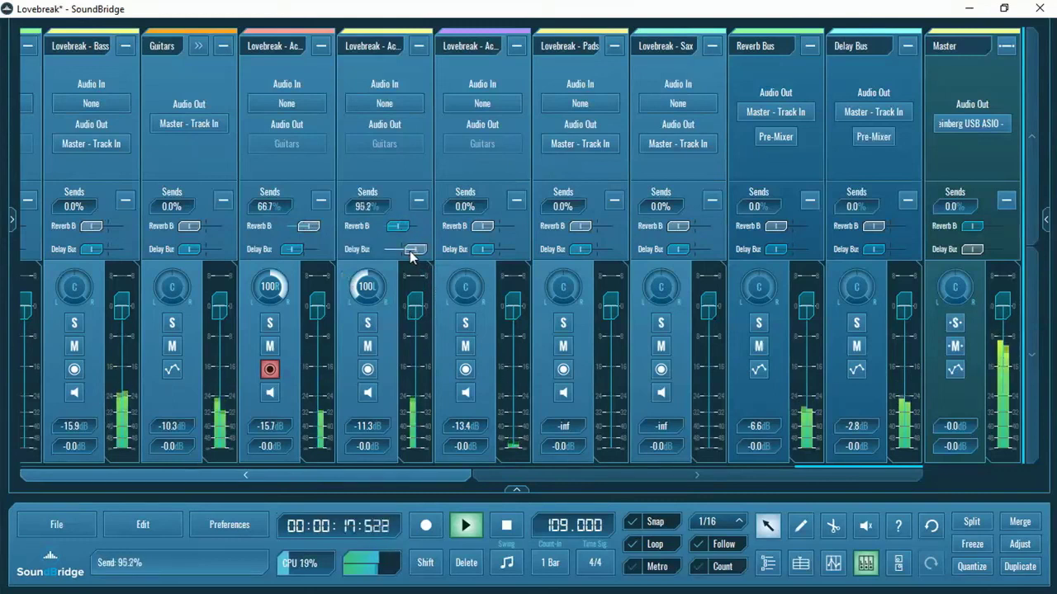
left_click_drag(410, 253, 407, 254)
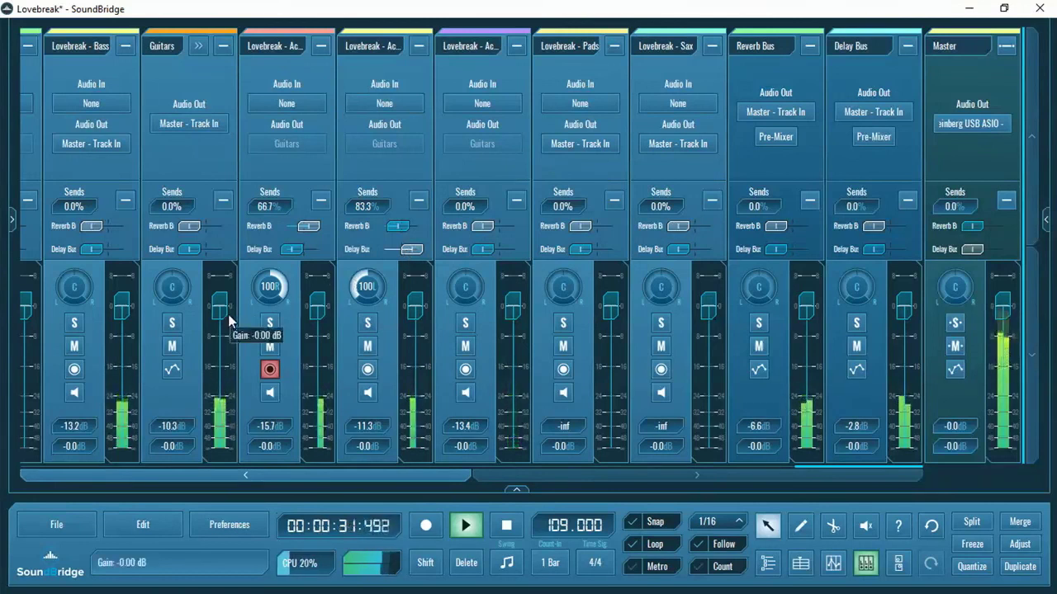
key("space")
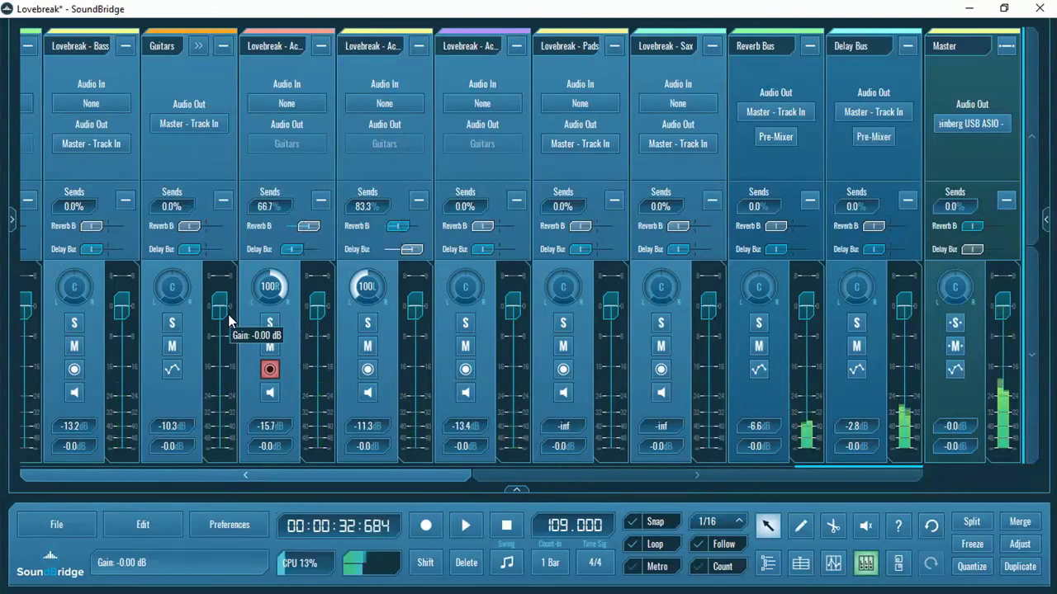